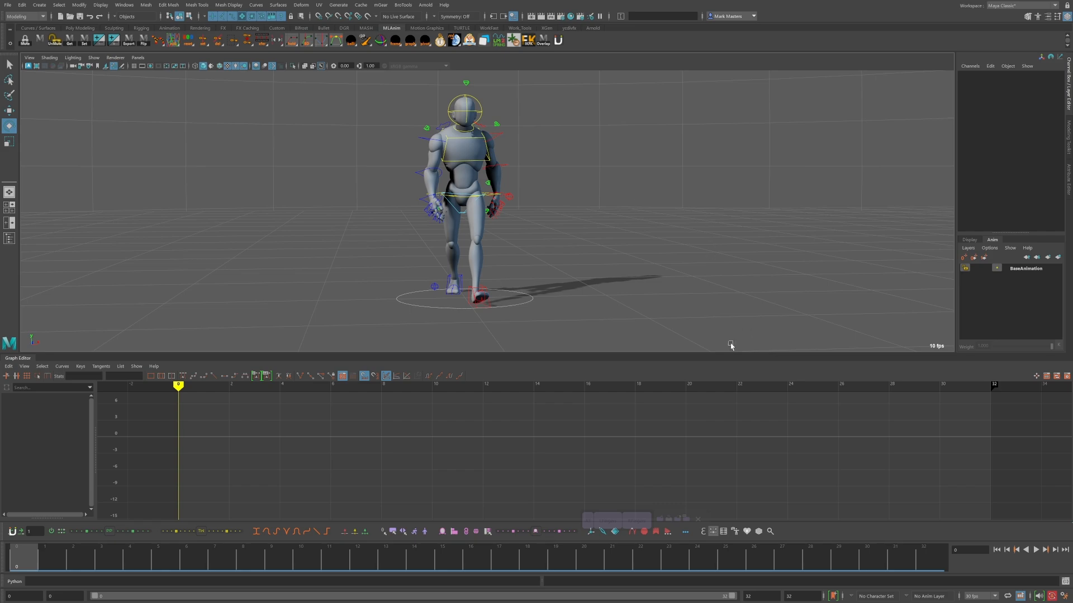
- Play the character's walk cycle and return to frame 0 to review the original motion
left_click(1036, 550)
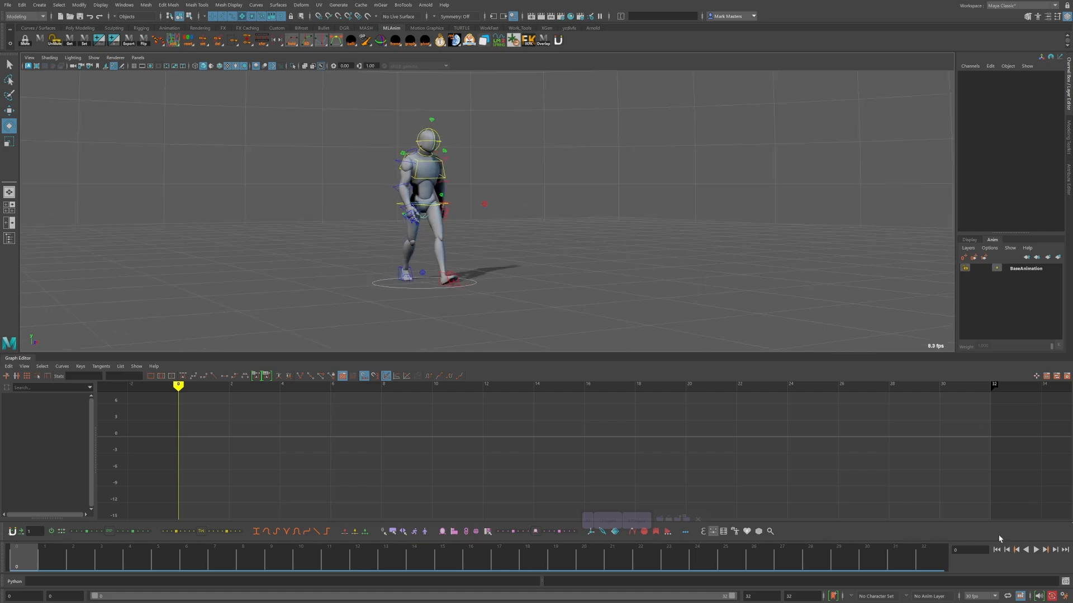
left_click(1035, 550)
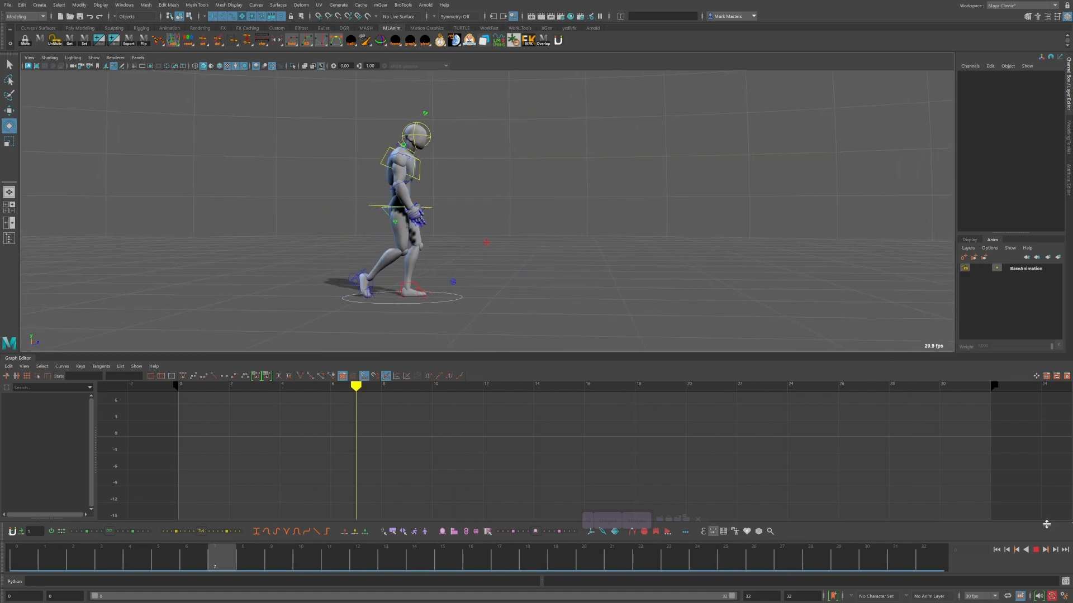
left_click(1038, 552)
key("alt+shift+v")
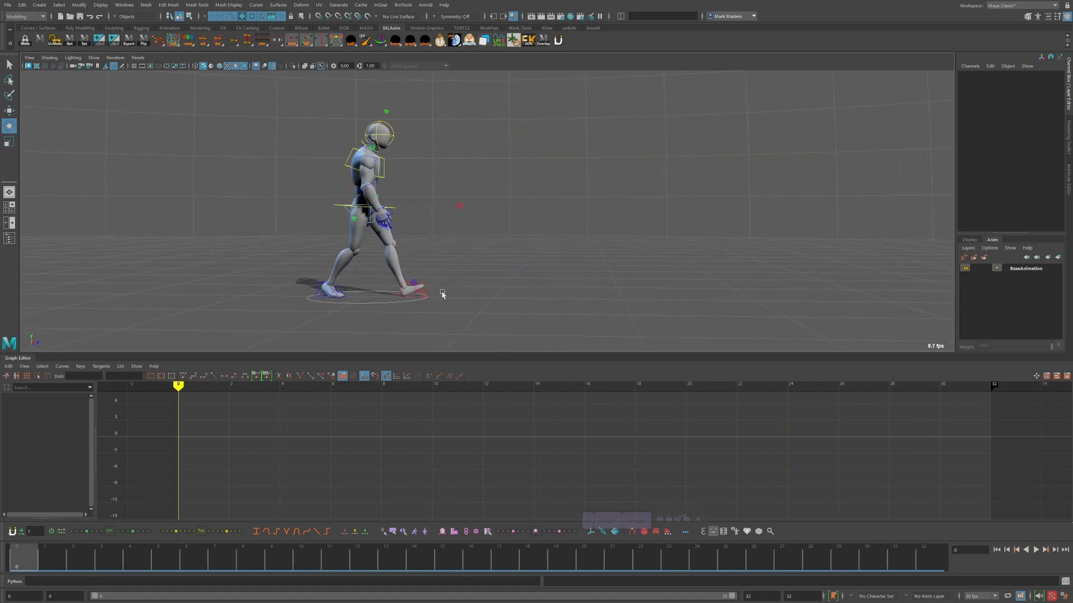
- Select the Main ground control and play through the walk to examine its forward travel
middle_click_drag(442, 293, 483, 290, "alt")
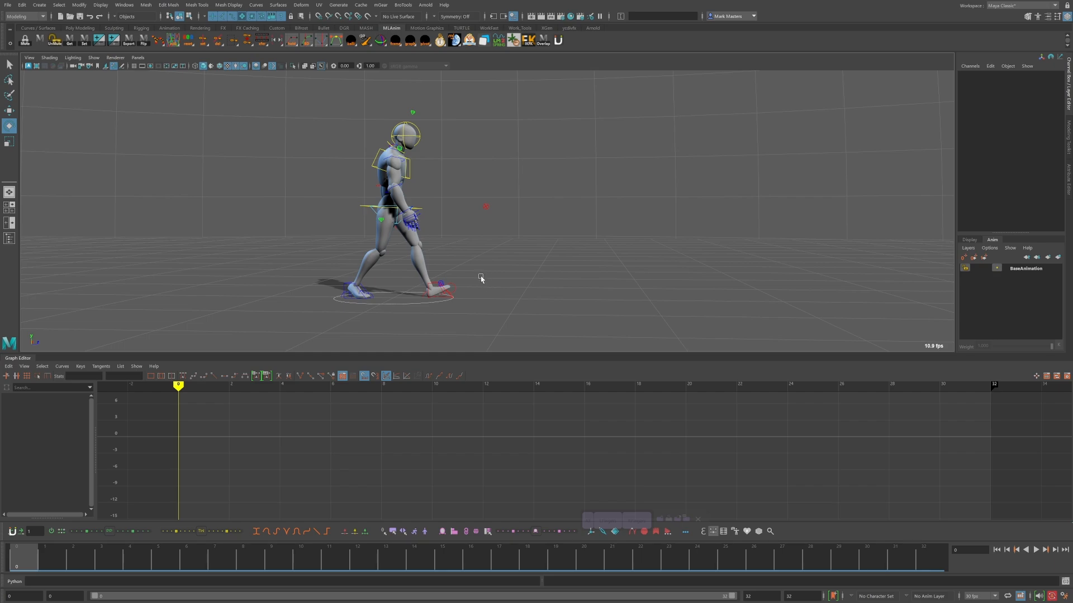
left_click(395, 302)
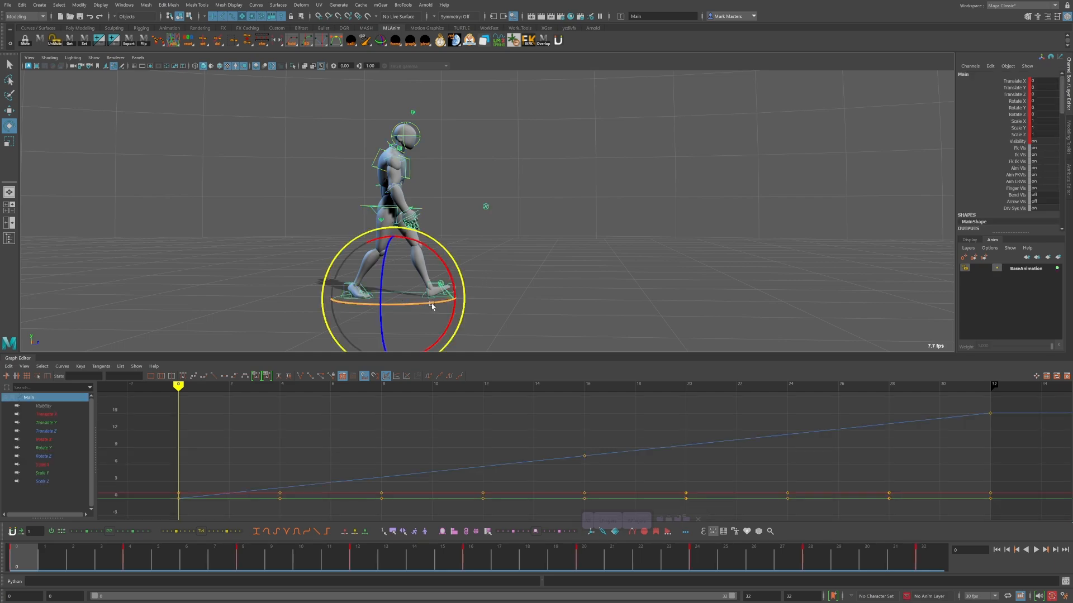
key("w")
left_click_drag(431, 303, 452, 152, "alt")
key("alt+v")
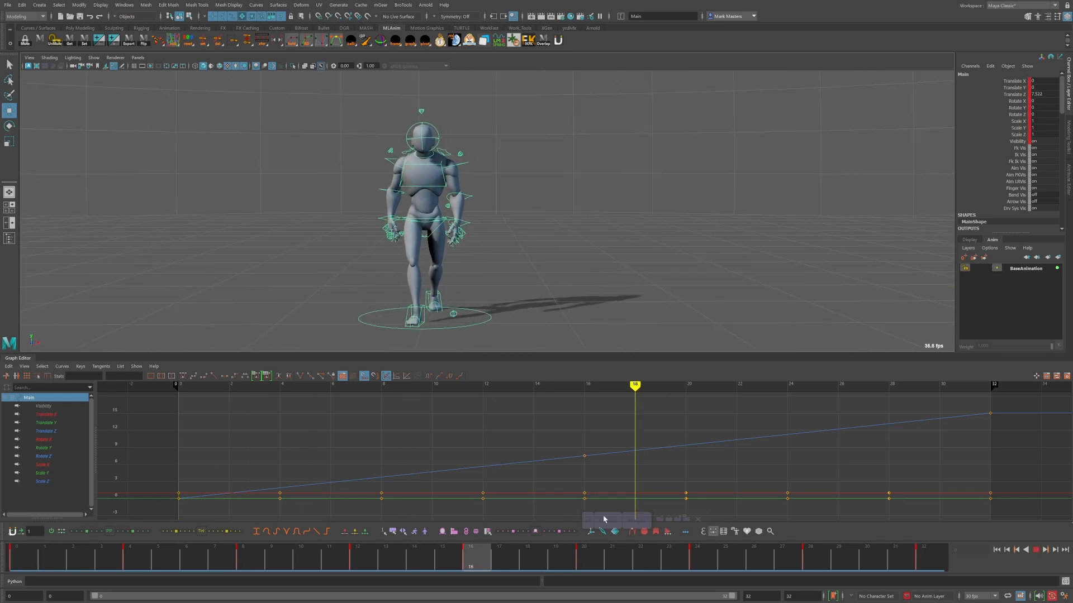
left_click_drag(67, 562, 23, 561)
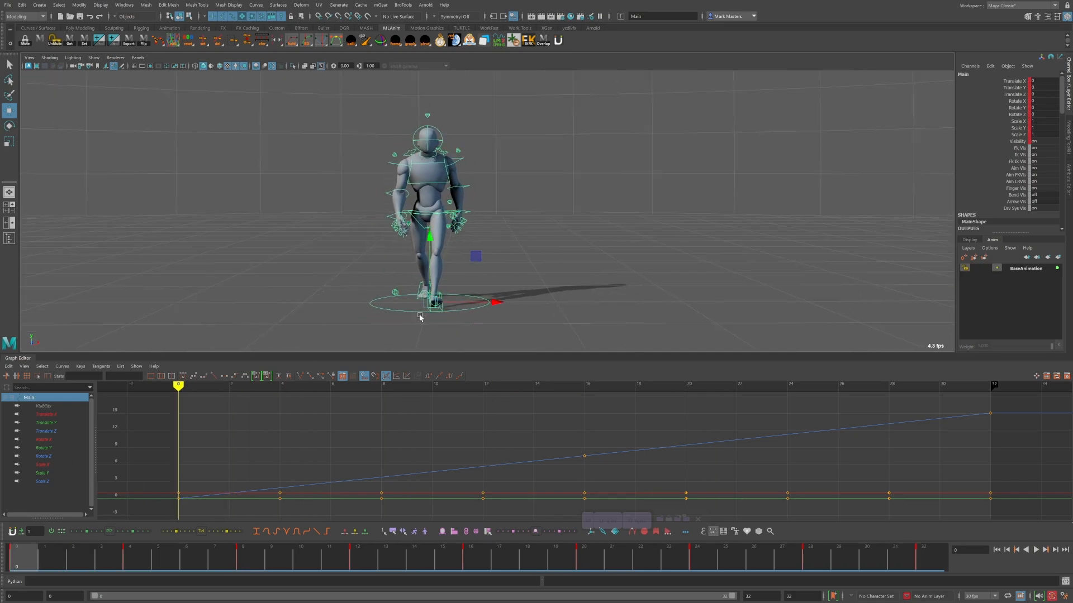
- Try turning the Main control about -90 degrees around Y at frame 0, and undo the rotation
left_click_drag(417, 286, 487, 286, "alt")
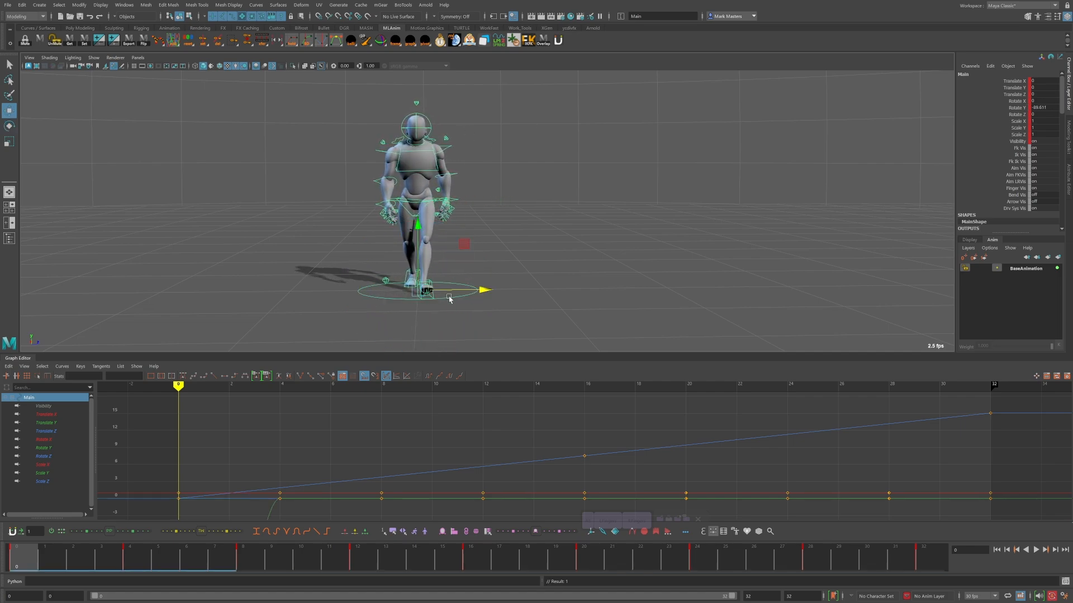
left_click_drag(469, 292, 723, 291)
key("ctrl+z")
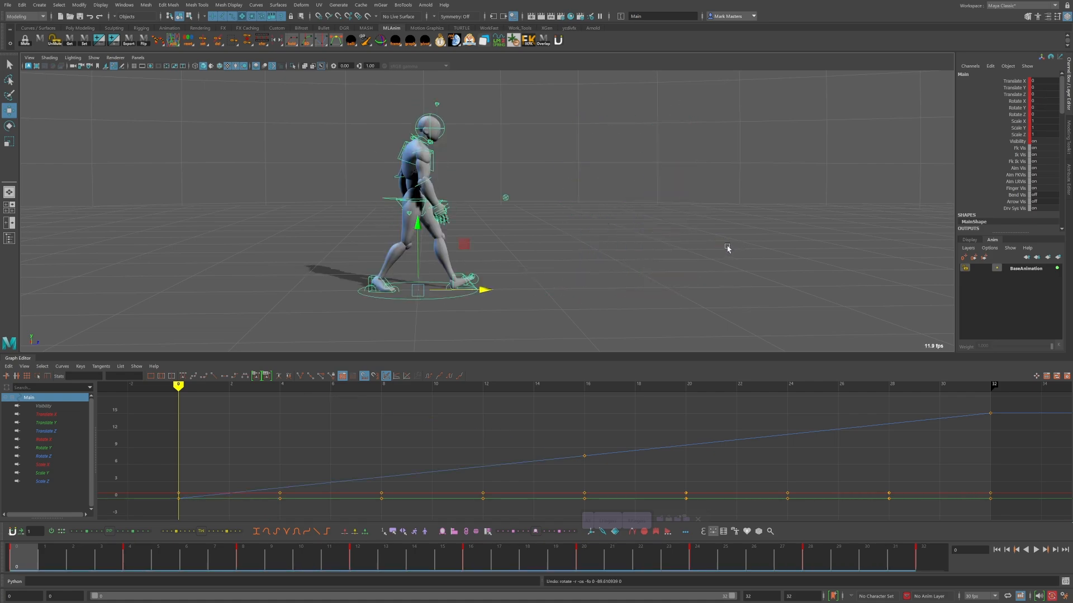
- Scrub through the opening frames of the walk from the side to examine the stride direction
left_click_drag(526, 183, 519, 182, "alt")
middle_click_drag(519, 182, 501, 189, "alt")
left_click_drag(501, 189, 468, 200, "alt")
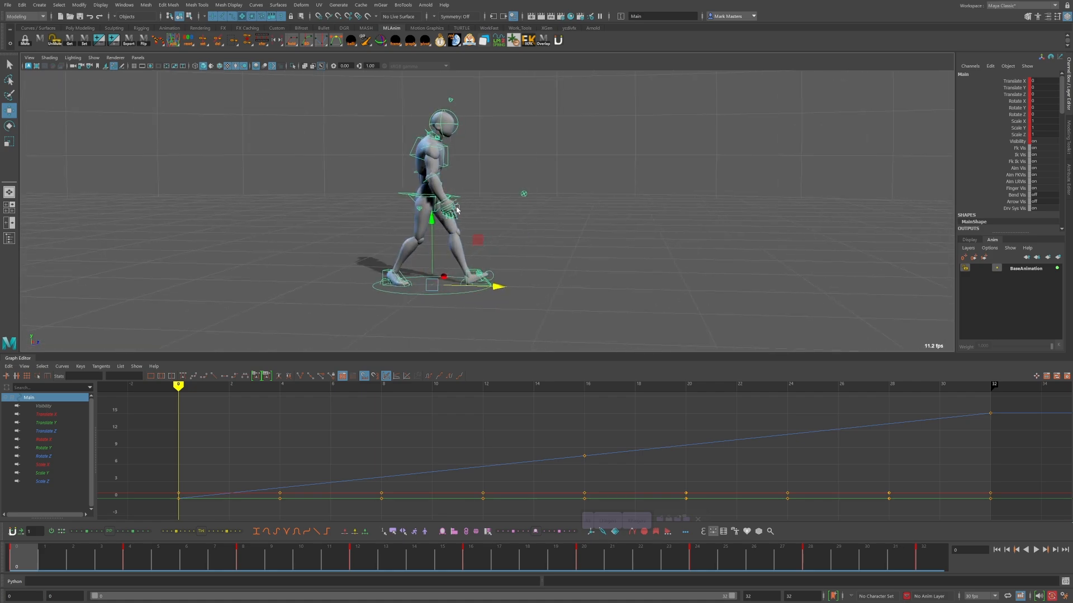
left_click_drag(73, 550, 109, 550)
left_click_drag(515, 279, 510, 271, "alt")
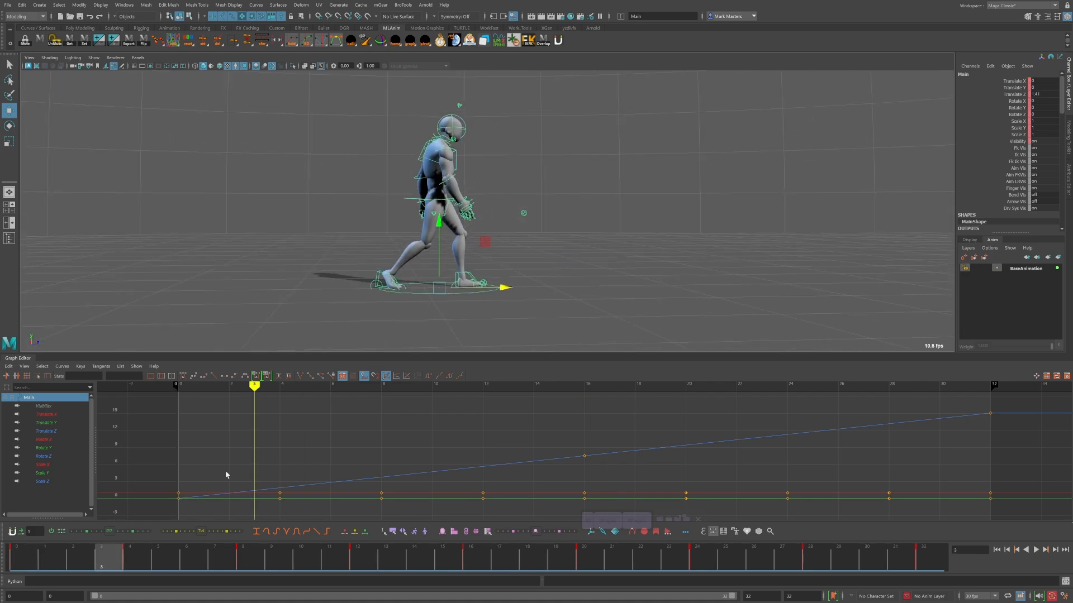
key("alt+v")
left_click_drag(0, 522, 0, 519)
left_click_drag(492, 284, 567, 190, "alt")
key("e")
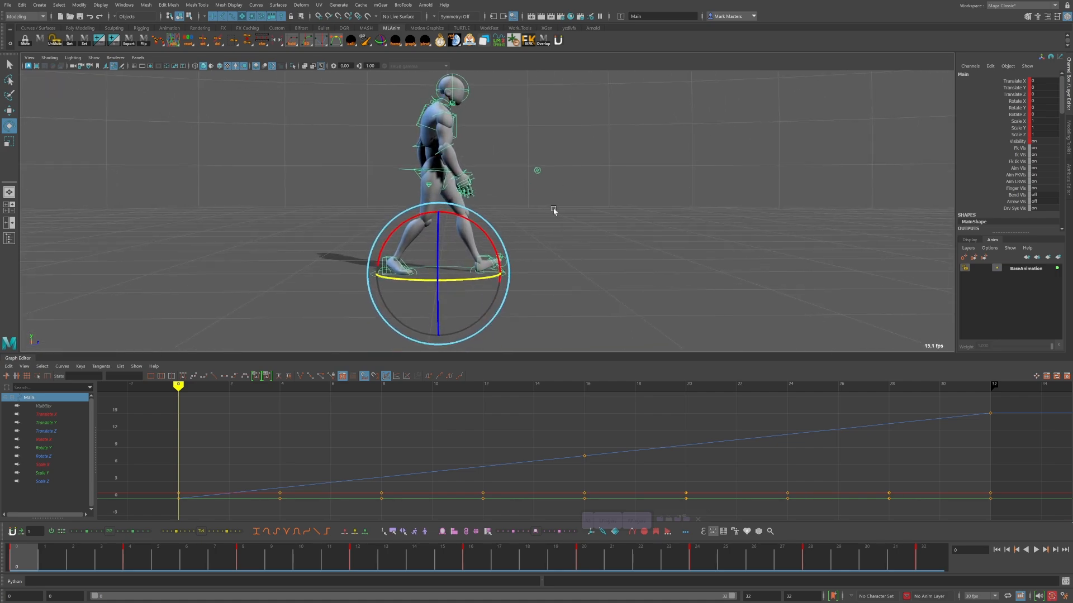
key("w")
key("e")
key("w")
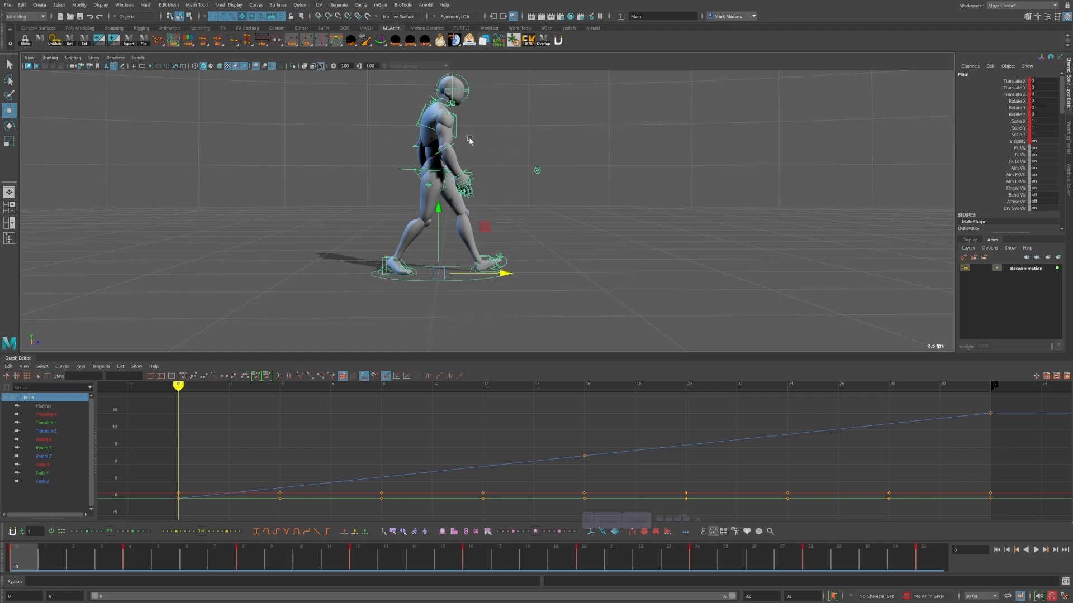
key("e")
left_click_drag(479, 183, 490, 215, "alt")
key("w")
left_click_drag(442, 288, 423, 269, "alt")
left_click_drag(377, 219, 320, 211, "alt")
left_click_drag(444, 172, 518, 217, "alt")
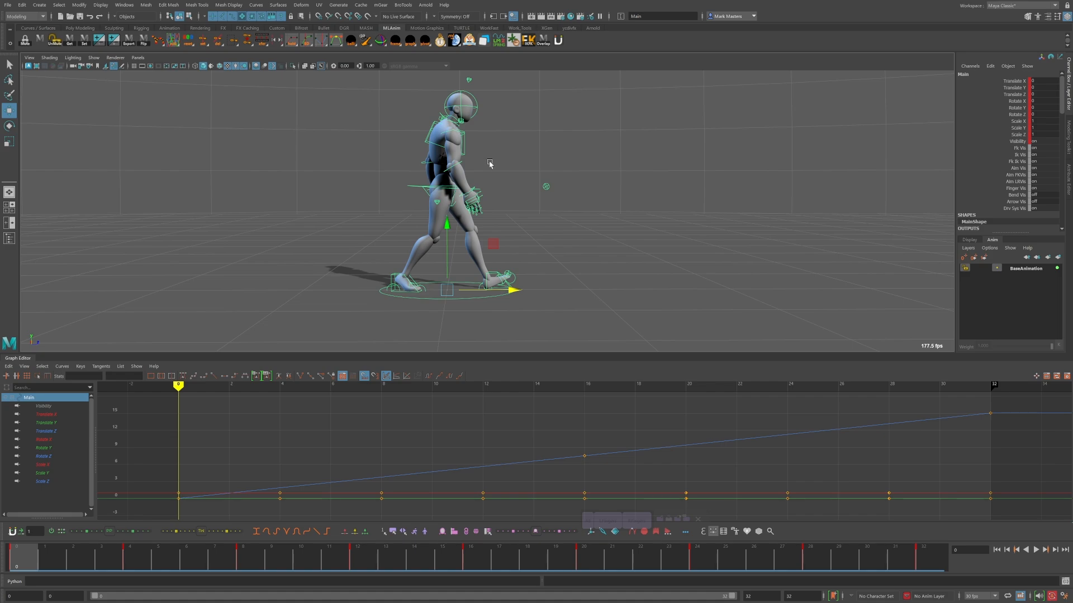
- Try rotating the hip root control at frame 0, undo it and clear the selection
left_click(412, 186)
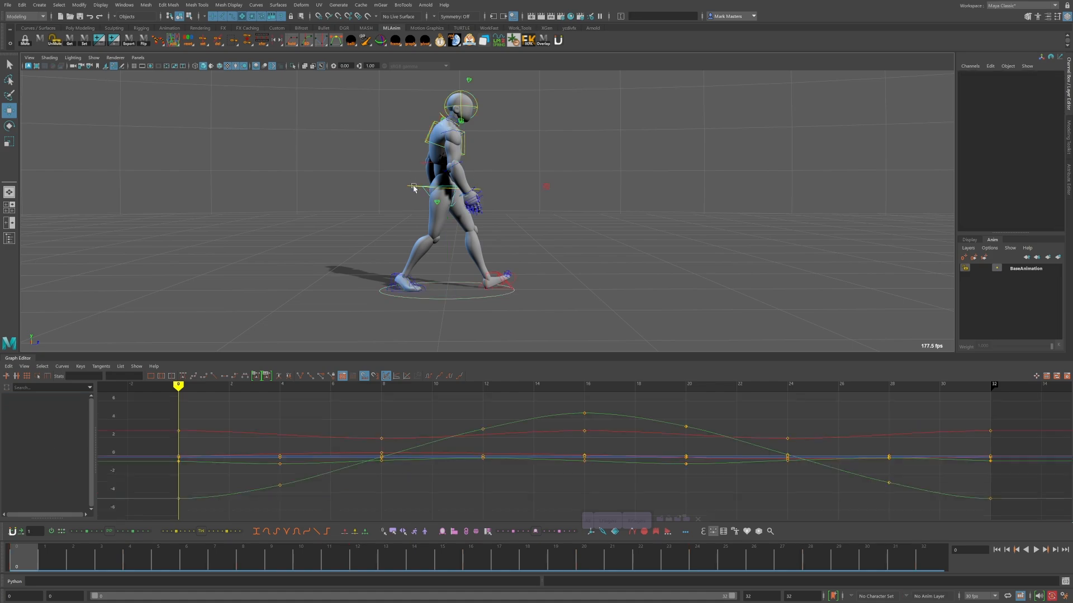
key("e")
left_click_drag(412, 186, 394, 186)
key("ctrl+z")
left_click(542, 184)
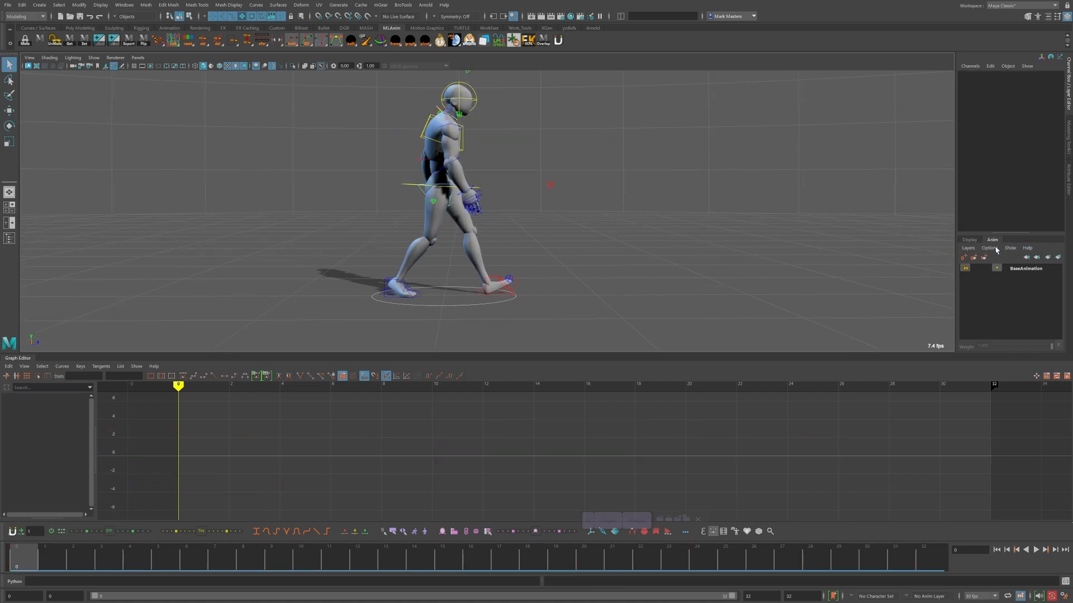
- Create an animation layer from the selected RootX_M hip control and make it the active layer
middle_click_drag(586, 210, 605, 220, "alt")
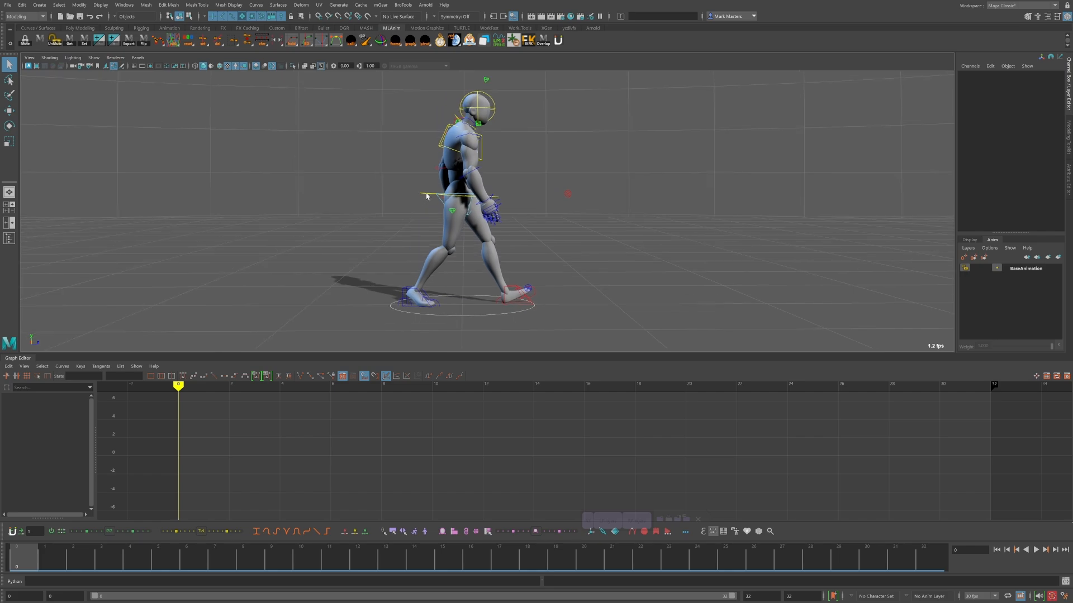
left_click(429, 194)
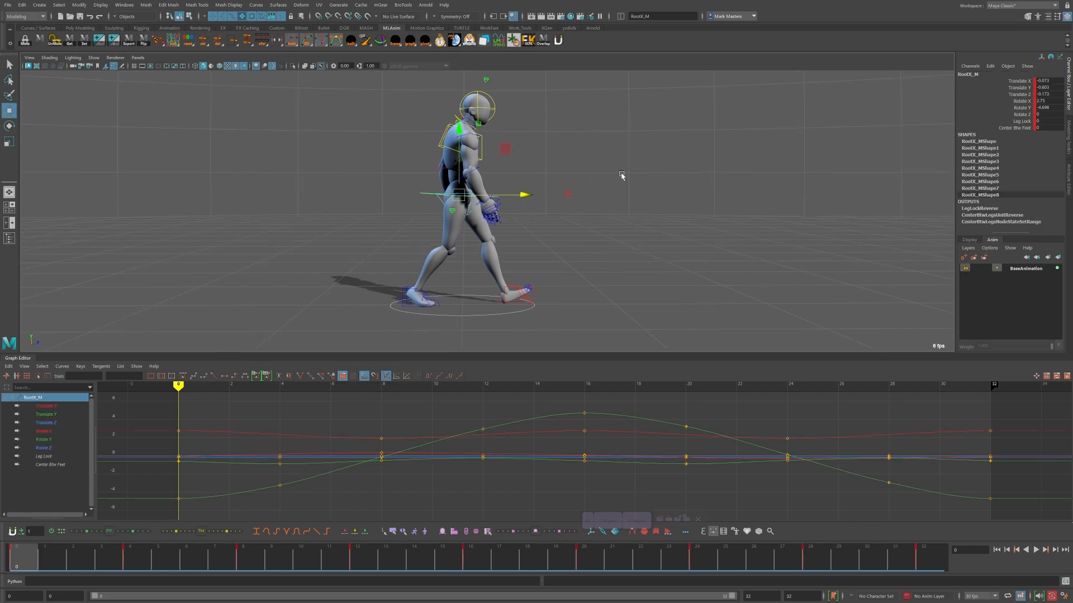
left_click_drag(648, 170, 833, 205, "alt")
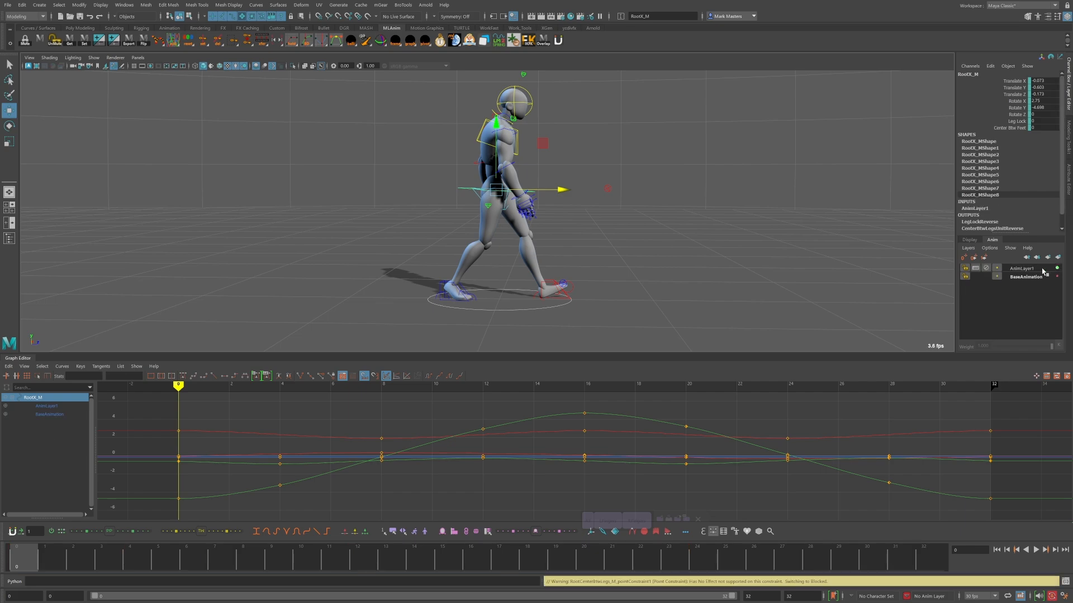
left_click(1057, 265)
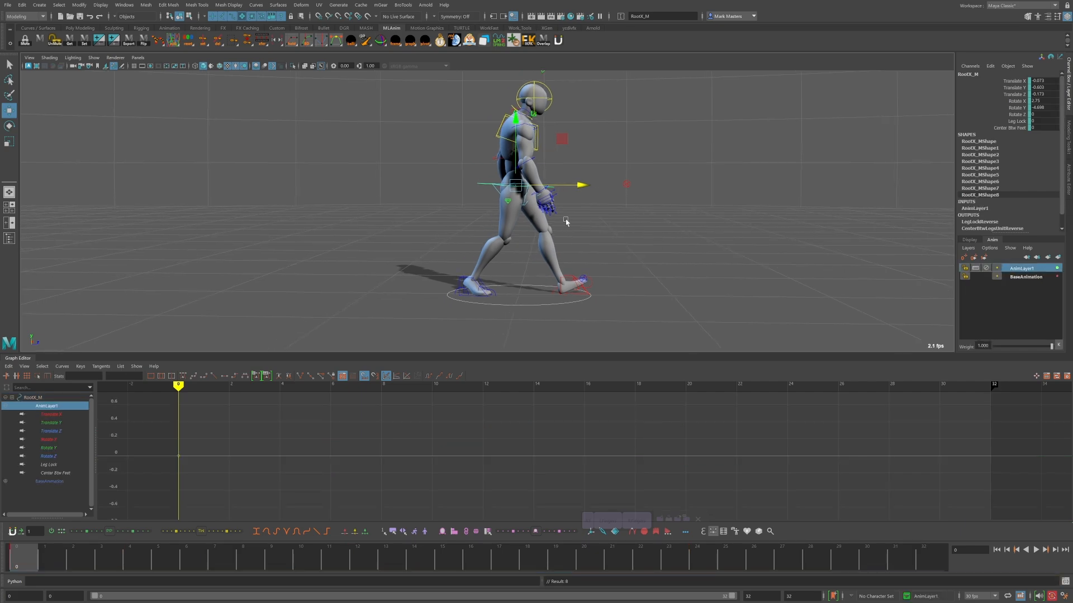
- Rotate RootX_M around Y to about -35 degrees at frame 0 on the new animation layer
scroll(596, 196, "up", 3)
key("e")
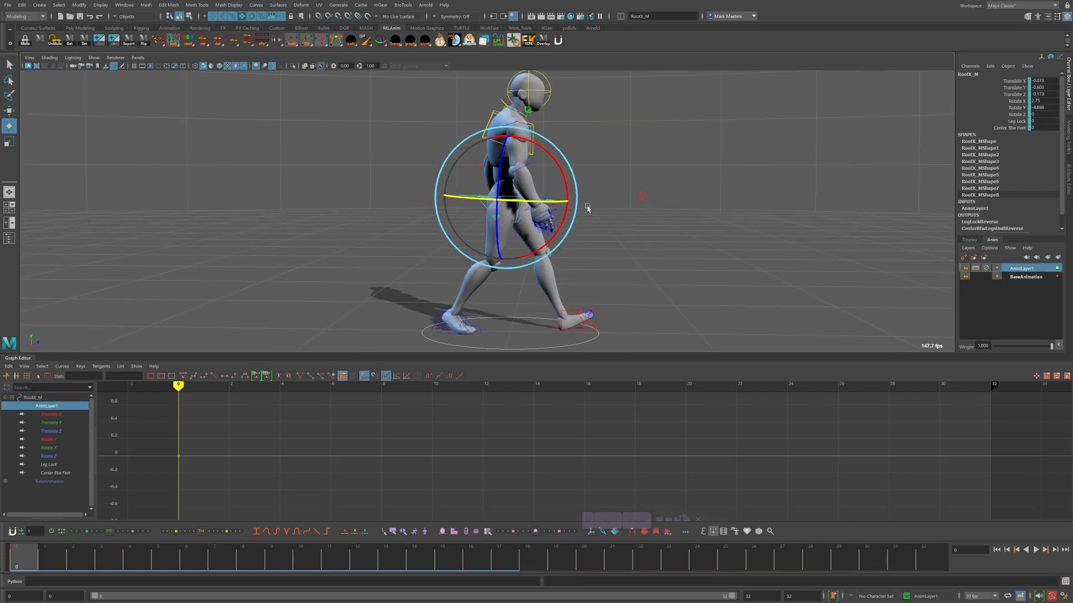
left_click_drag(550, 202, 518, 205)
left_click_drag(599, 176, 549, 181, "alt")
middle_click_drag(549, 181, 482, 194, "alt")
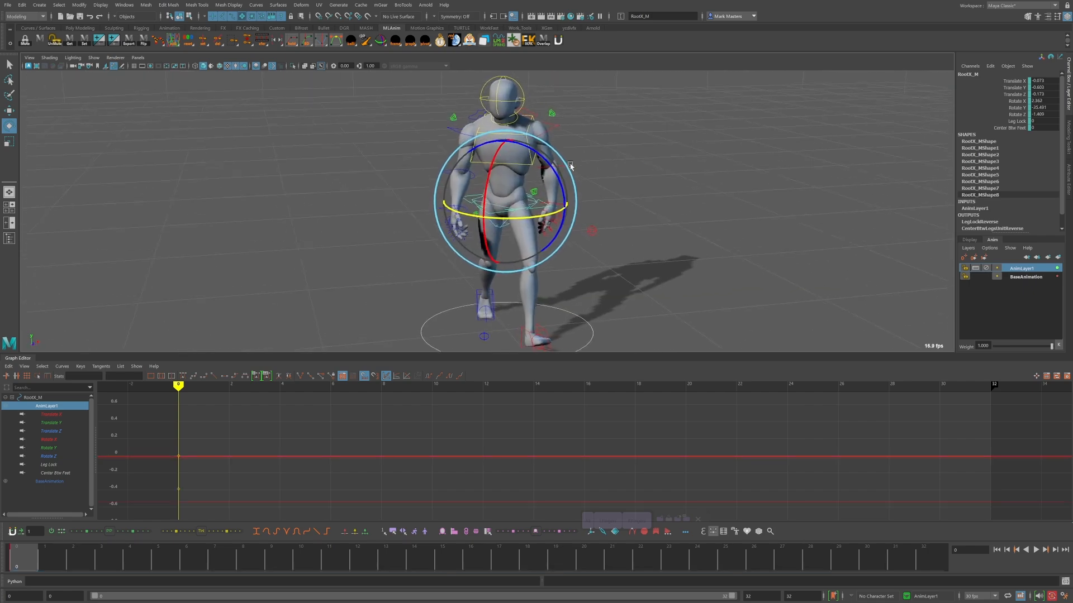
left_click(557, 128)
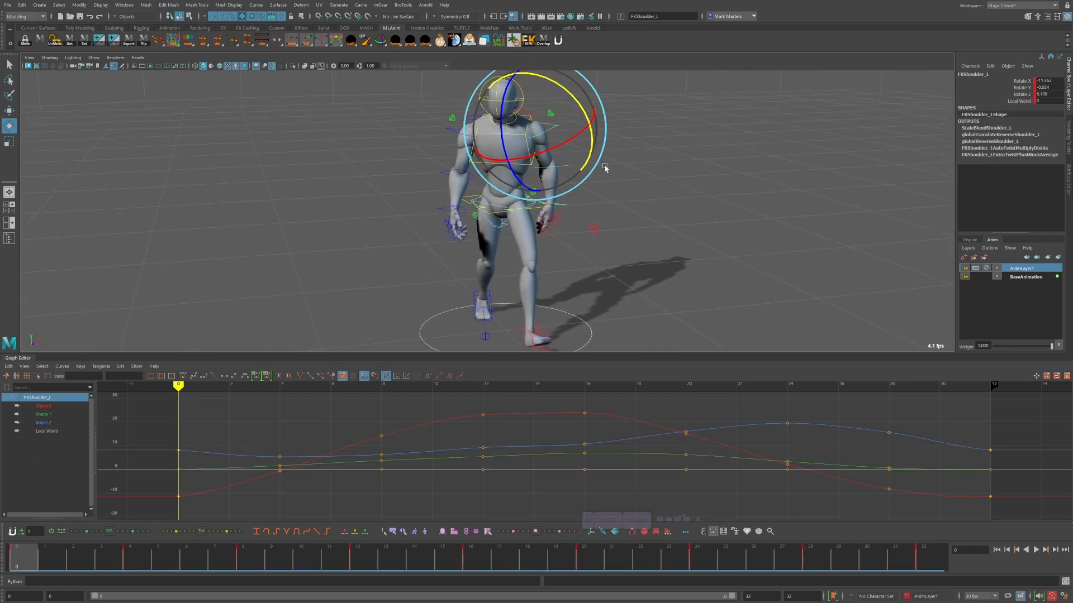
left_click_drag(601, 168, 608, 165, "alt")
key("ctrl+z")
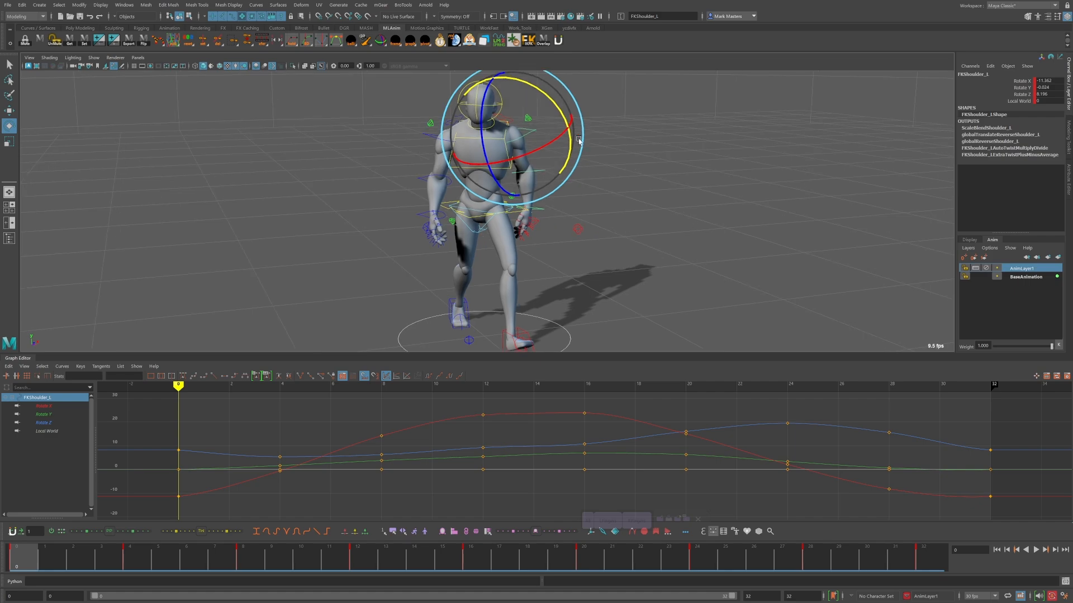
key("ctrl+z")
key("ctrl+z")
- Turn RootX_M further around Y to about -54 degrees at frame 0 on its animation layer
left_click_drag(561, 146, 590, 144, "alt")
middle_click_drag(533, 175, 521, 177, "alt")
left_click_drag(463, 224, 418, 211)
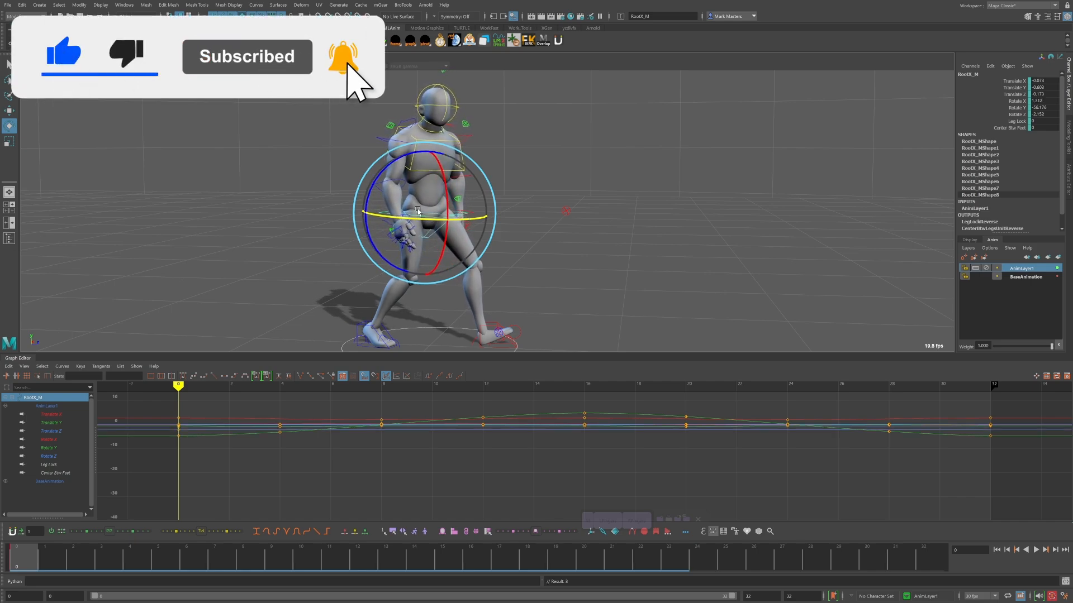
middle_click_drag(417, 211, 464, 151, "alt")
left_click_drag(464, 170, 435, 182, "alt")
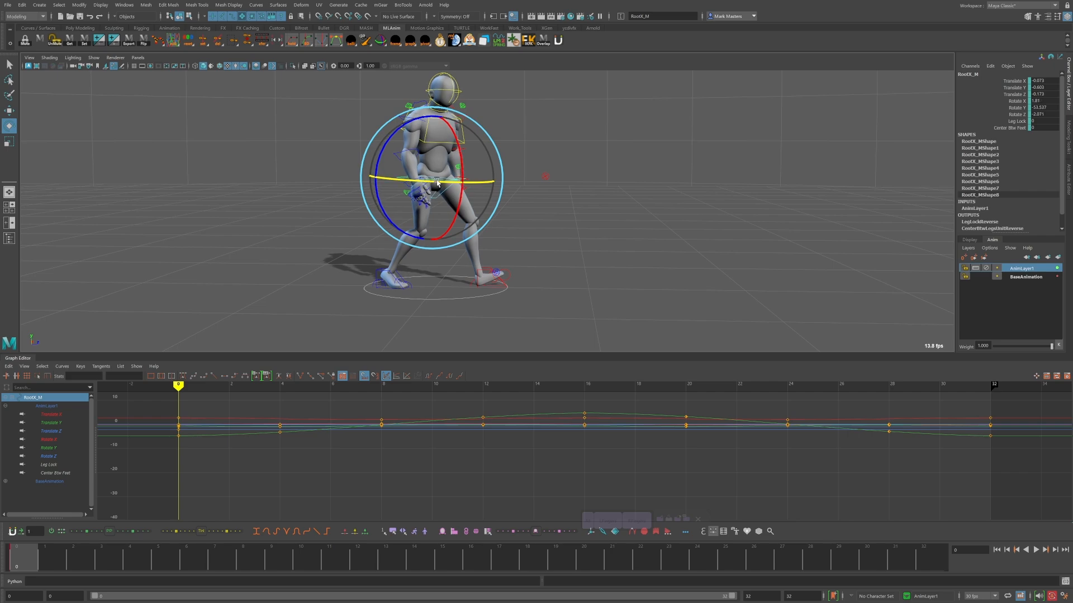
- Try counter-rotating the IKSpine3_M chest control at frame 0, undo it and reselect RootX_M
left_click(464, 143)
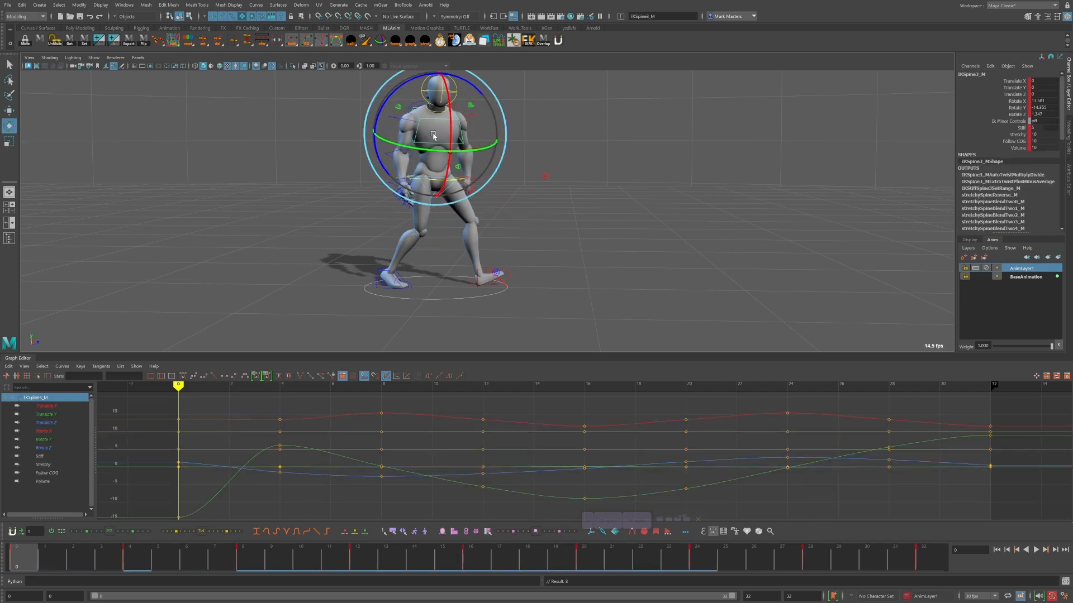
left_click(571, 143)
left_click(416, 217)
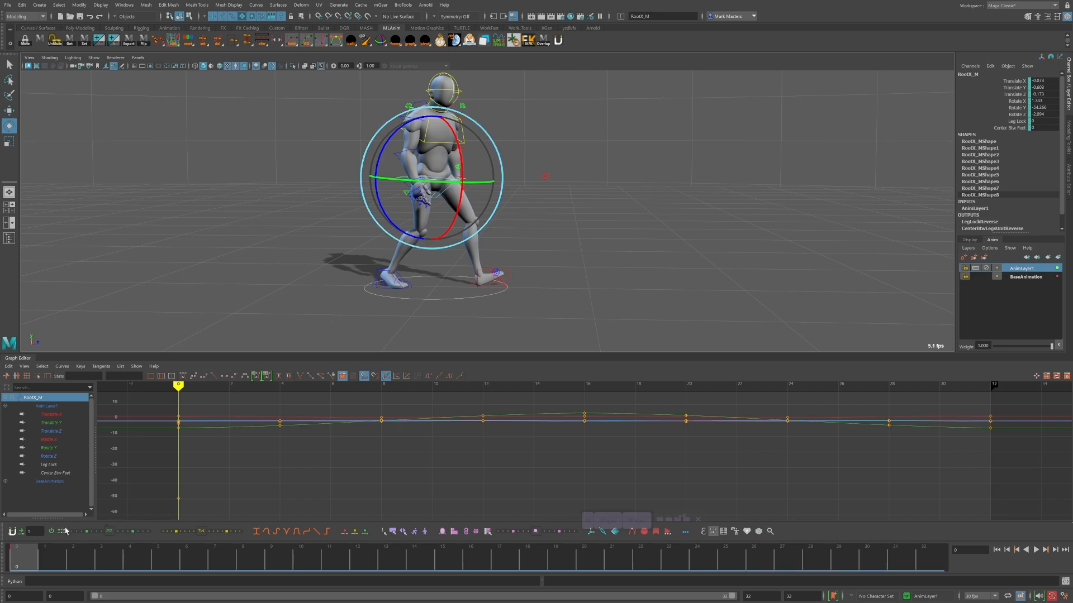
- Play the walk with the layered hip rotation, examine it from several angles and return to frame 0
key("alt+v")
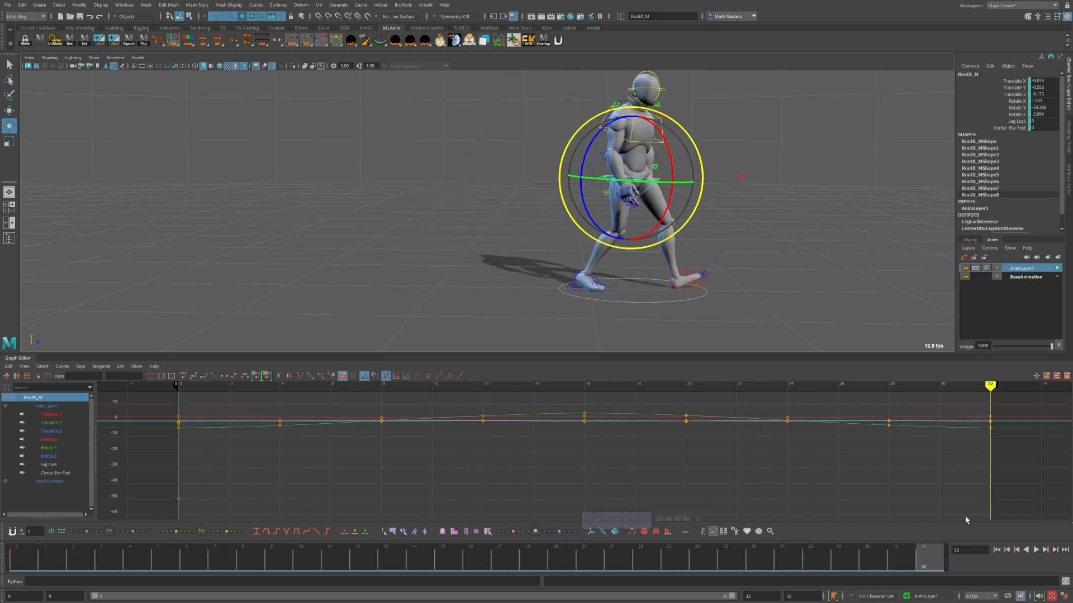
left_click(1036, 552)
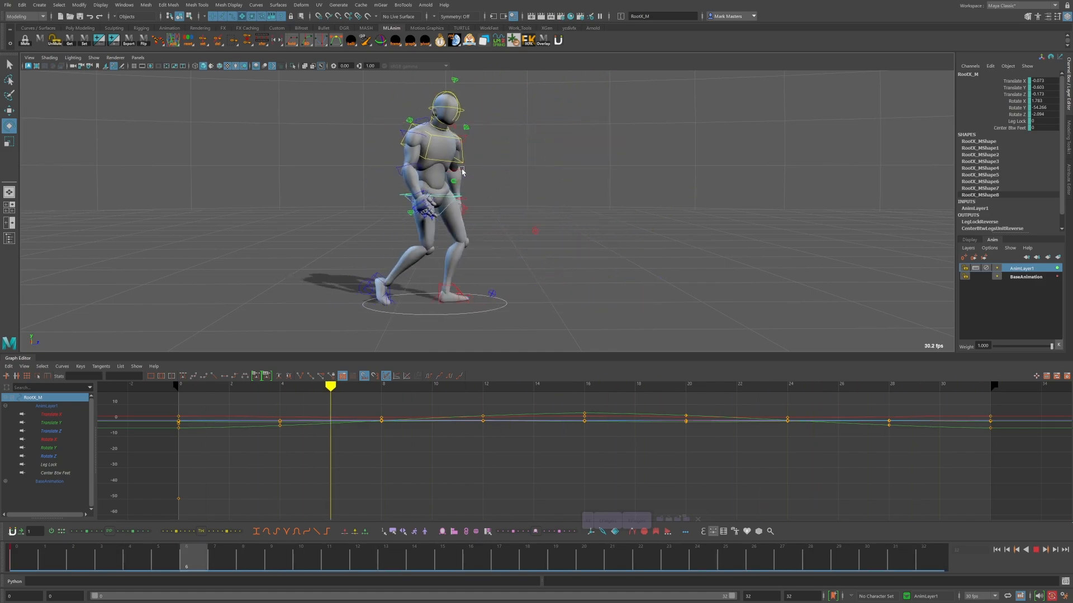
left_click_drag(462, 170, 507, 138, "alt")
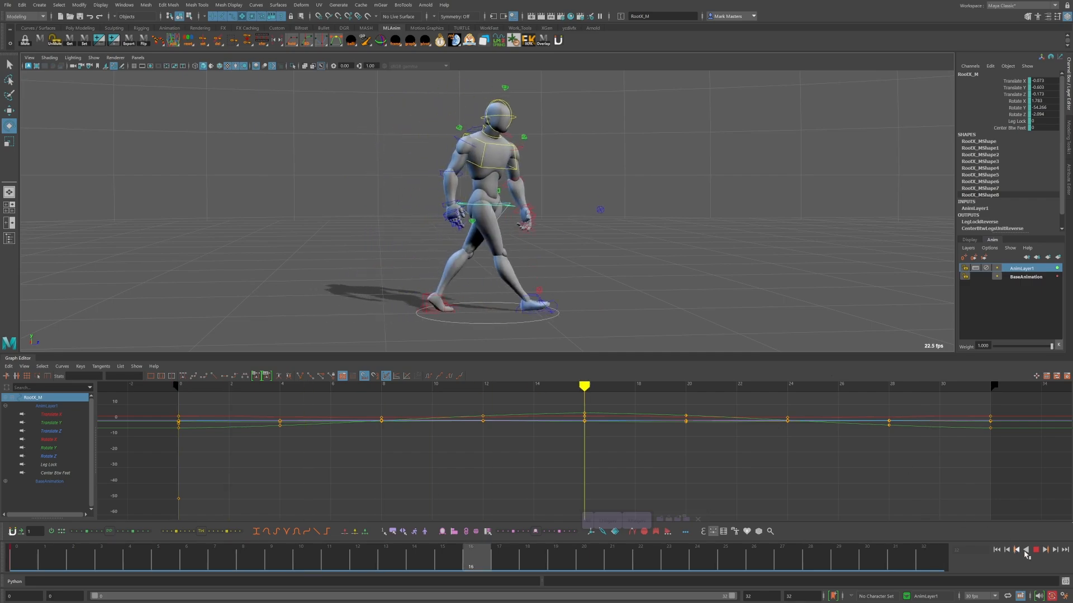
key("Escape")
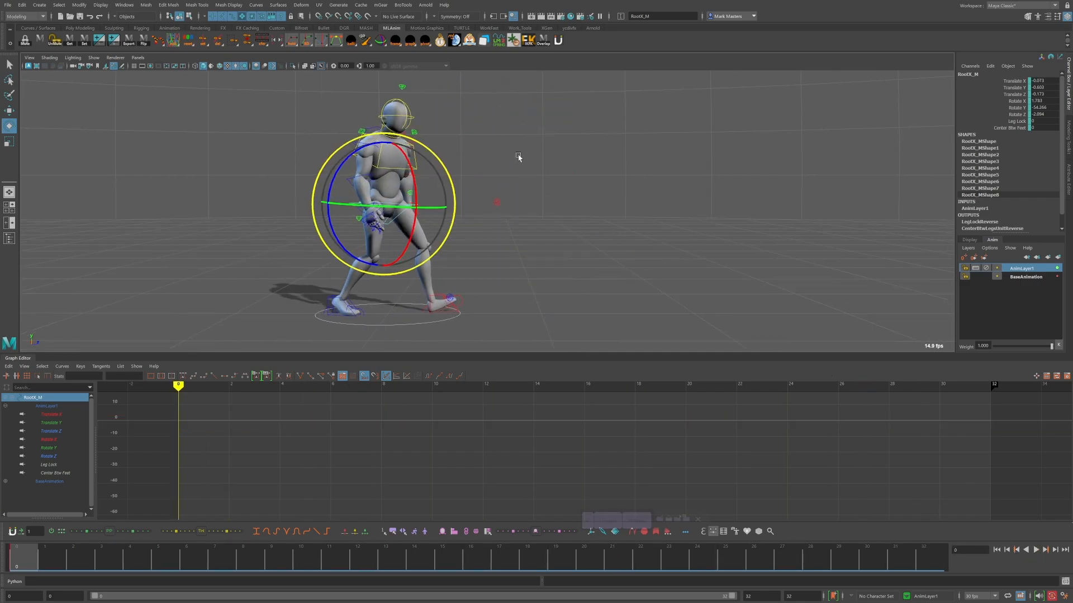
- Select the FKNeck_M and FKHead_M controls together and create a second animation layer from them
left_click(519, 158)
left_click(389, 134)
key("q")
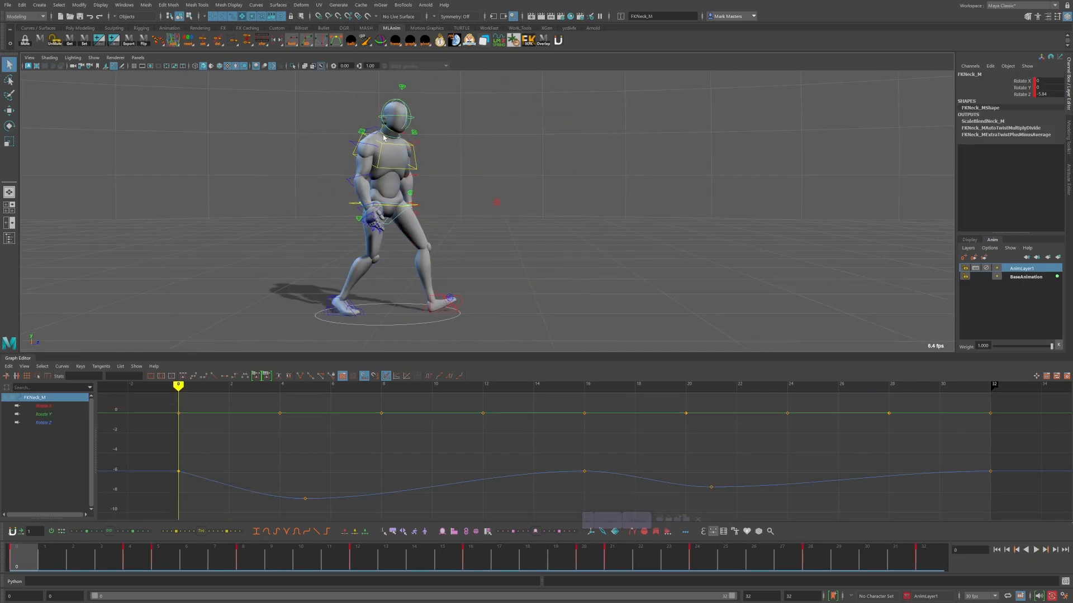
left_click(383, 116, "shift")
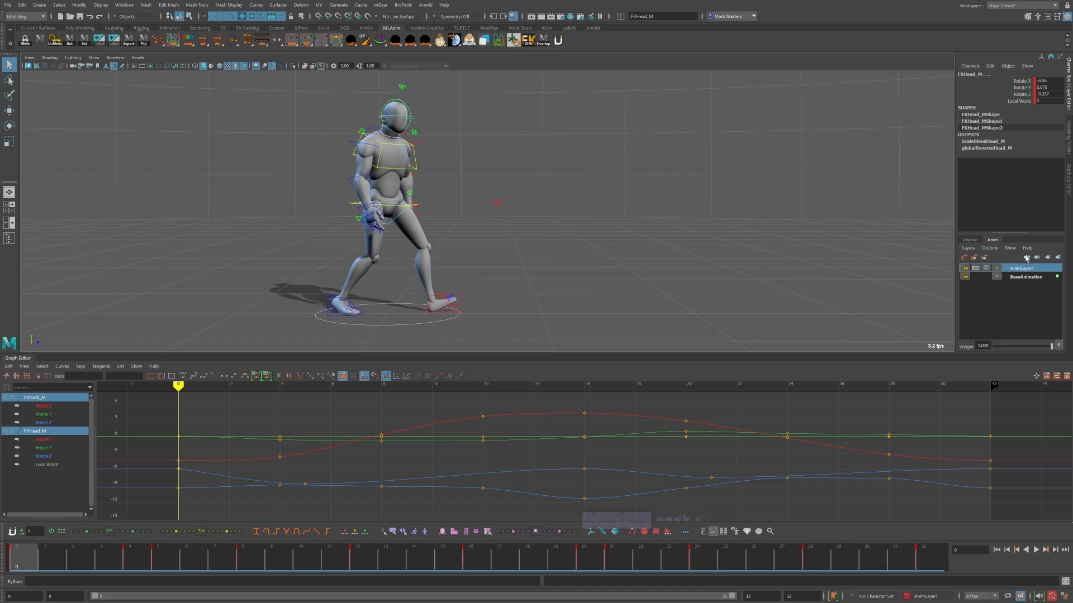
left_click(1058, 259)
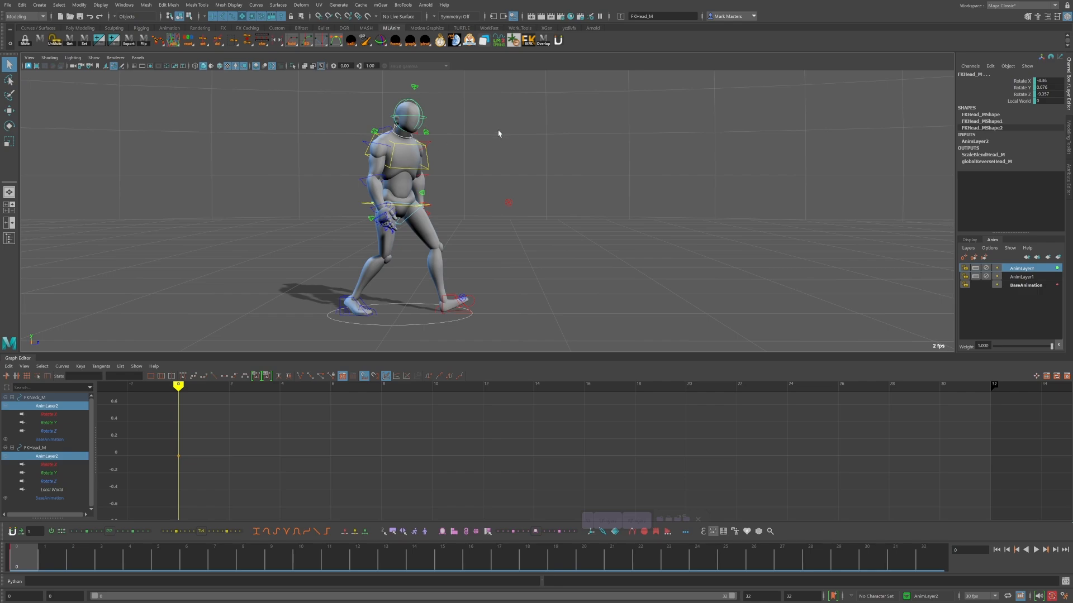
- Turn FKNeck_M to about 13 degrees in Y and FKHead_M to about -19 degrees in X at frame 0 on their layer
key("e")
left_click(425, 138)
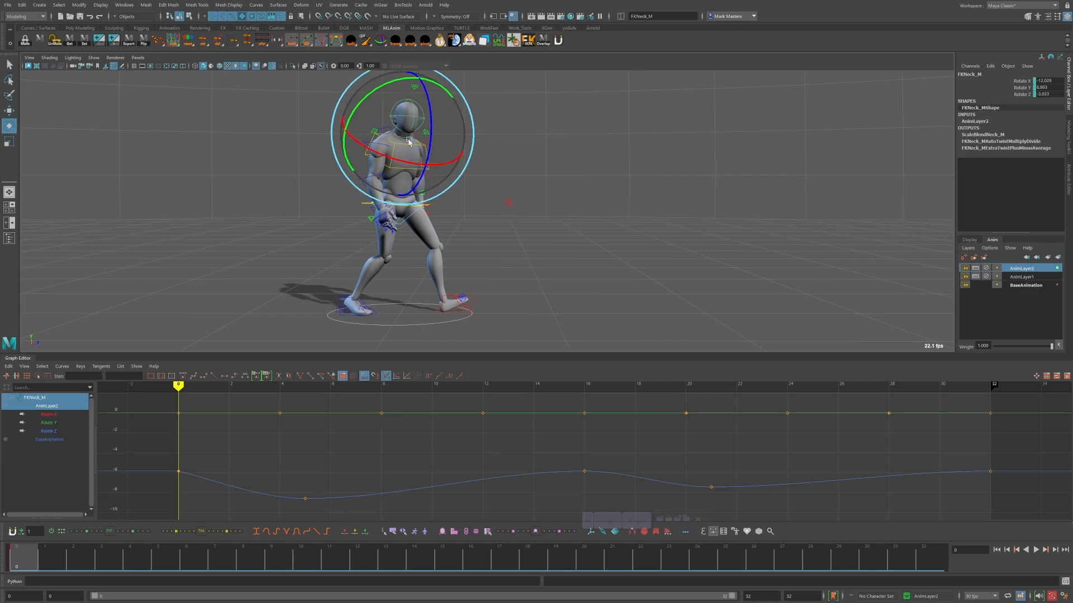
left_click_drag(418, 112, 411, 112)
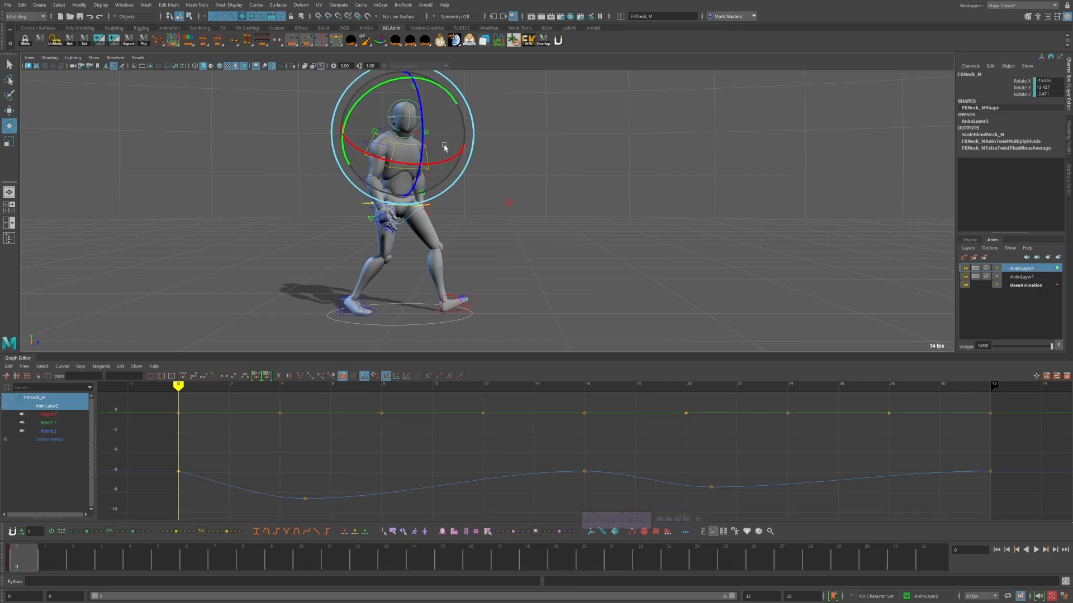
key("e")
left_click(427, 126)
left_click_drag(434, 123, 565, 156)
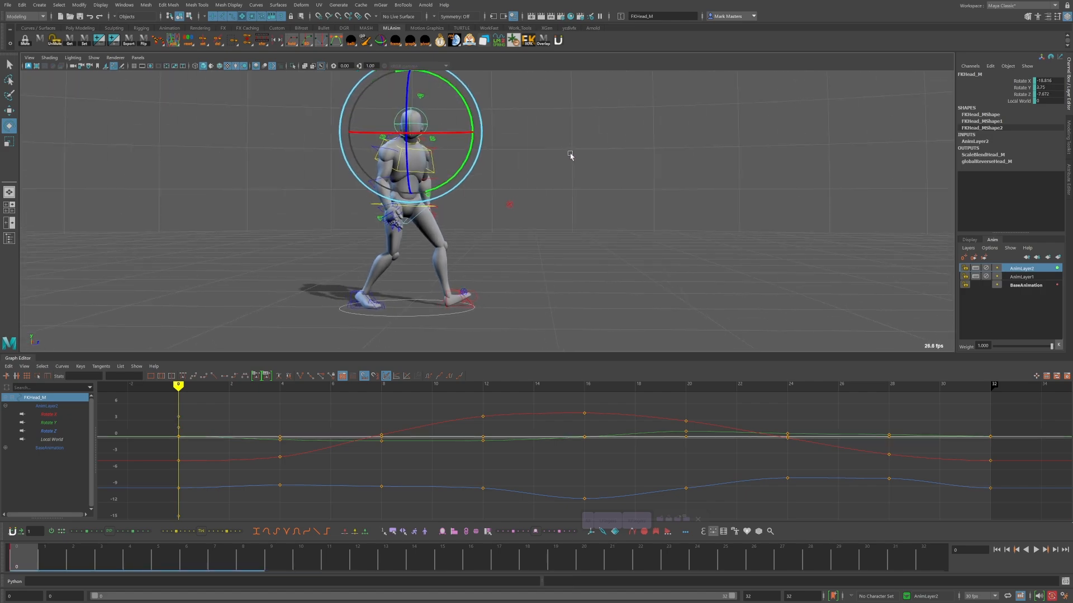
- Play the walk with the neck and head offsets, examine it from several angles and return to frame 0
key("alt+v")
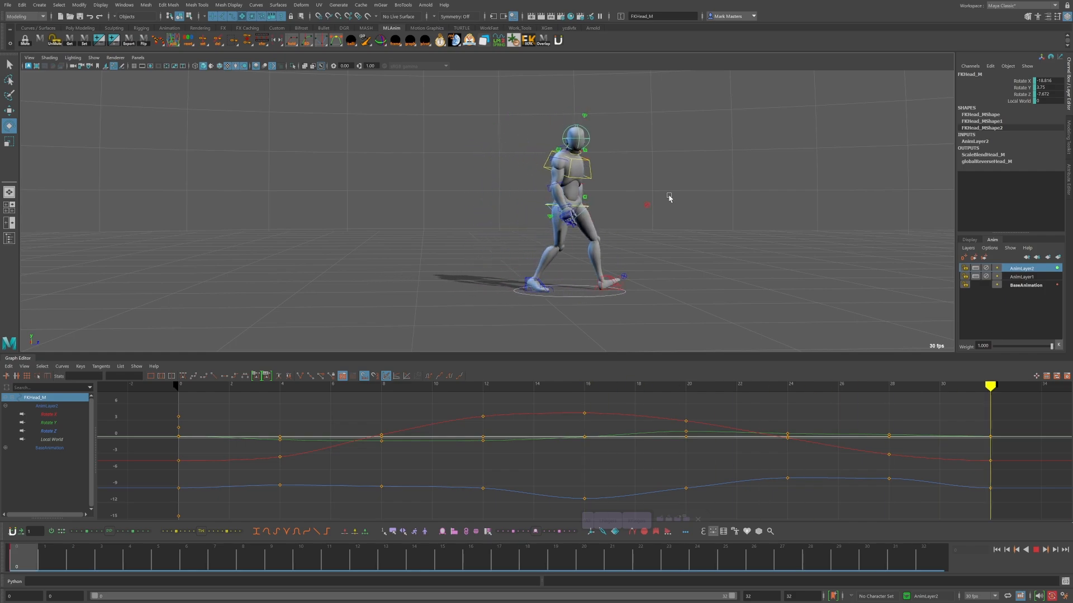
left_click_drag(610, 187, 705, 187, "alt")
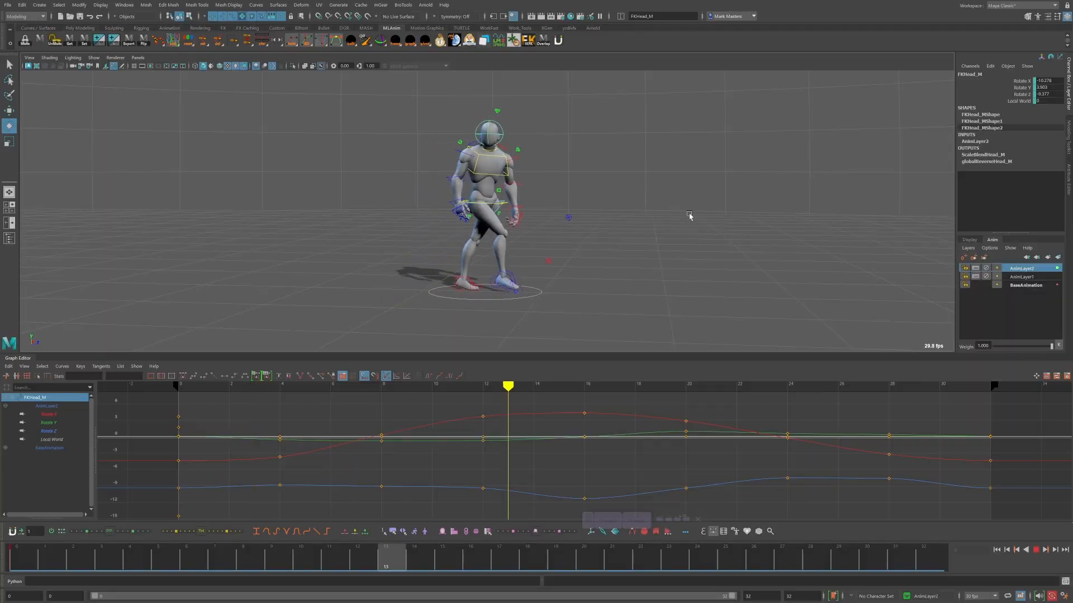
left_click(1036, 550)
left_click_drag(507, 555, 21, 553)
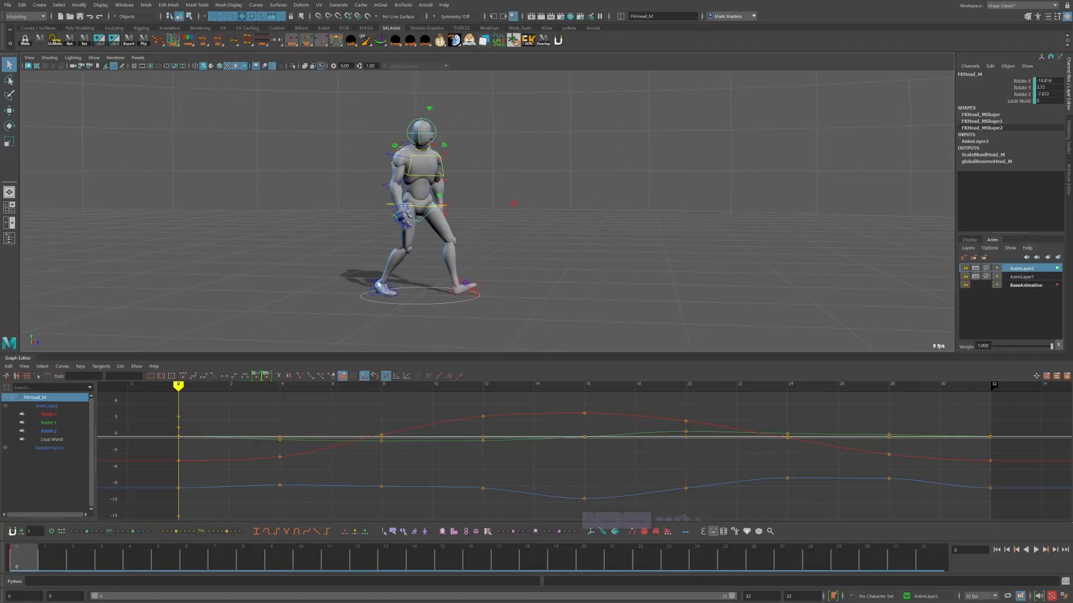
- Select the right foot control IKLeg_R and create a third animation layer from it
left_click(378, 285)
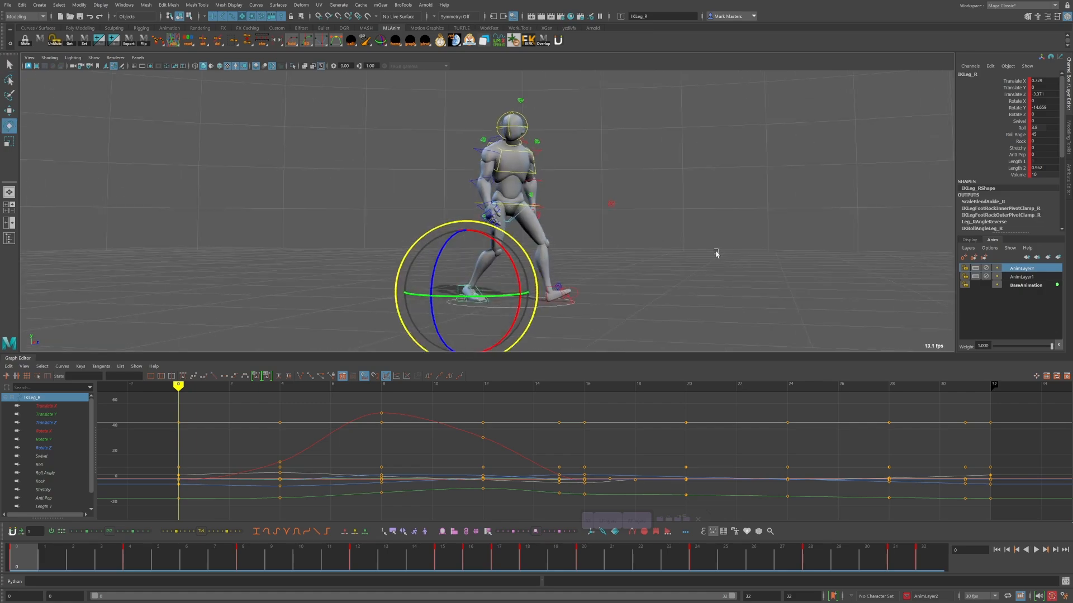
left_click(1057, 257)
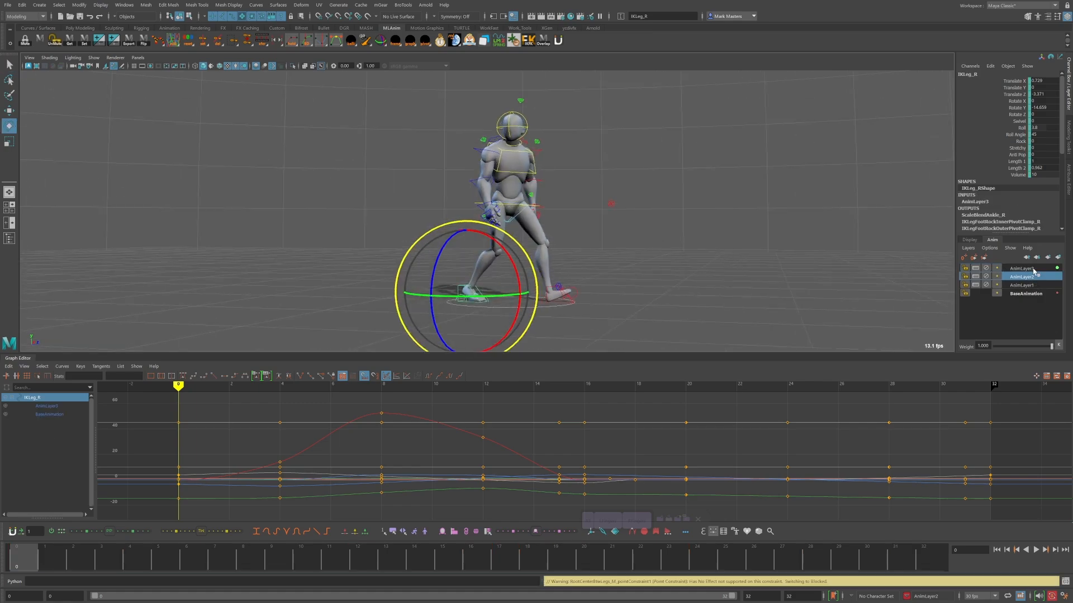
left_click_drag(666, 237, 584, 241, "alt")
- Try turning IKLeg_R around Y to about -102 degrees at frame 0 on its animation layer
left_click_drag(446, 279, 363, 276)
left_click_drag(428, 251, 446, 246, "alt")
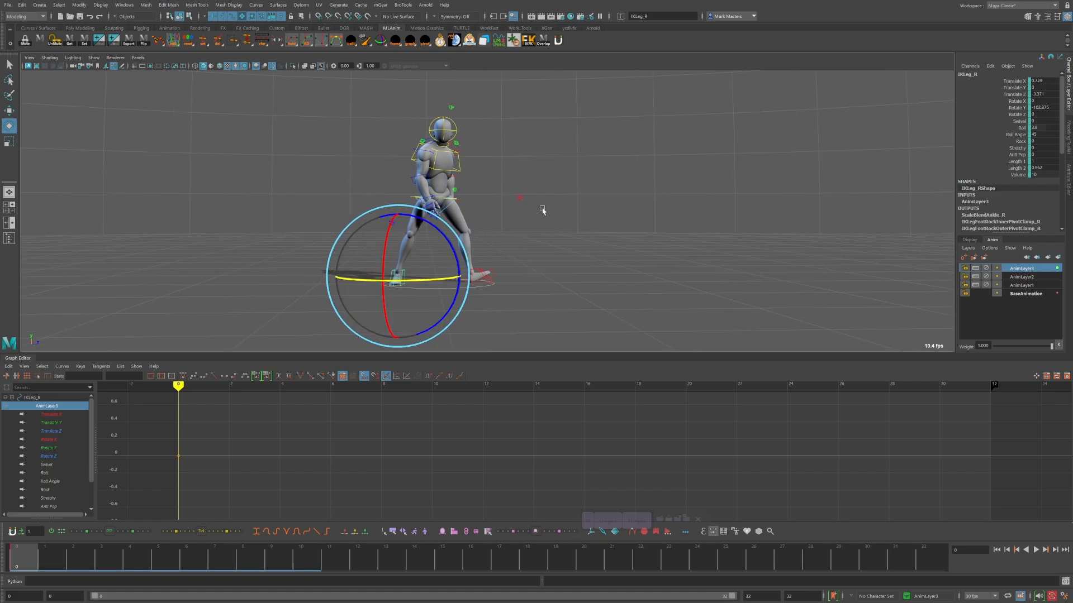
middle_click_drag(542, 210, 467, 180, "alt")
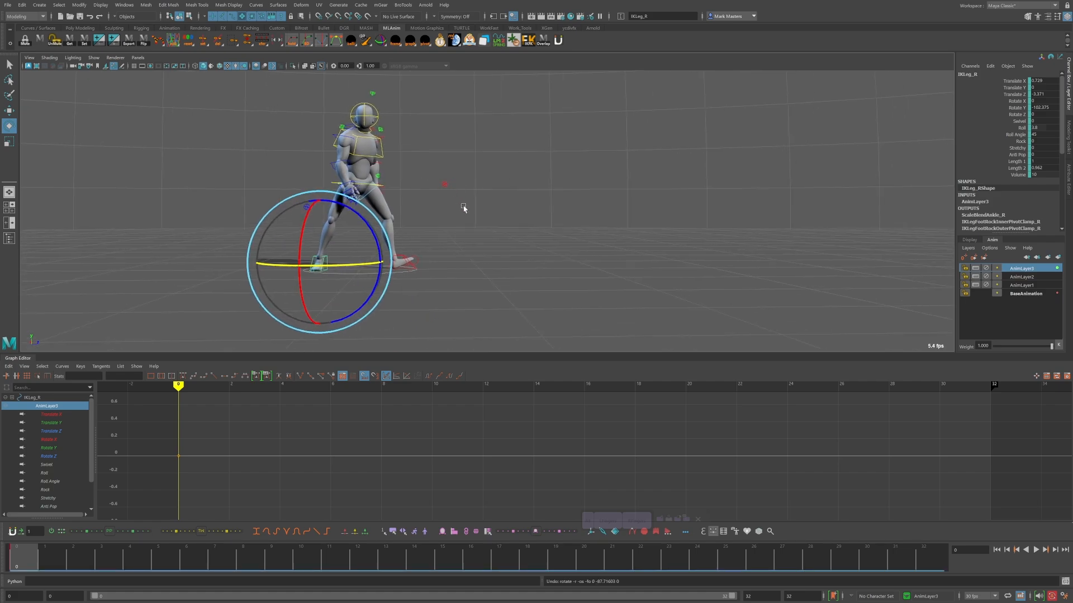
left_click_drag(433, 230, 458, 163, "alt")
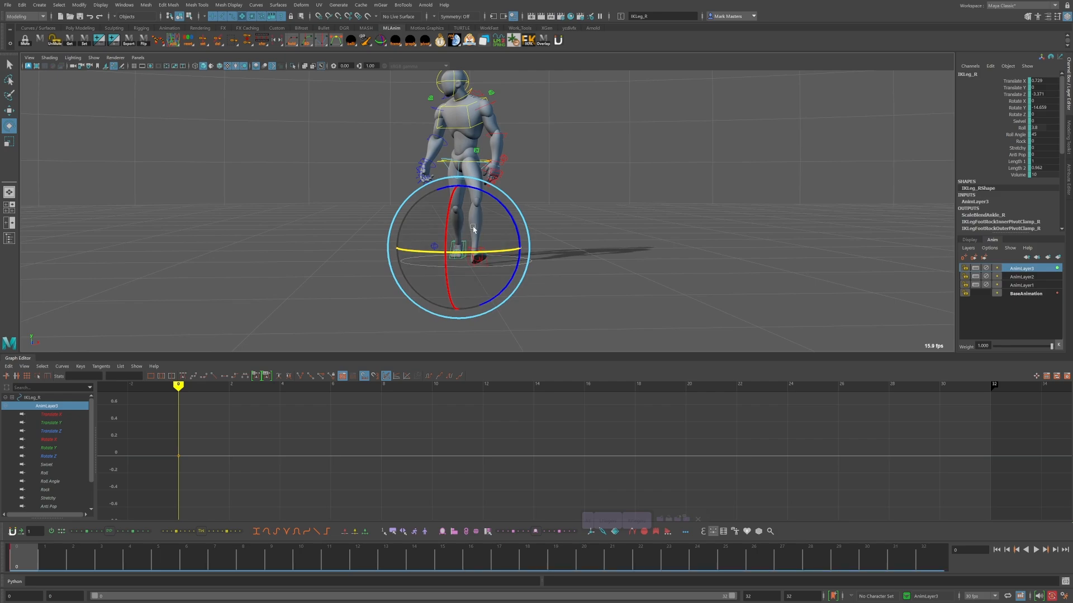
- Turn IKLeg_R around Y to about -29 degrees at frame 0 on its layer and select the PoleLeg_R knee control
left_click_drag(482, 261, 485, 261, "alt")
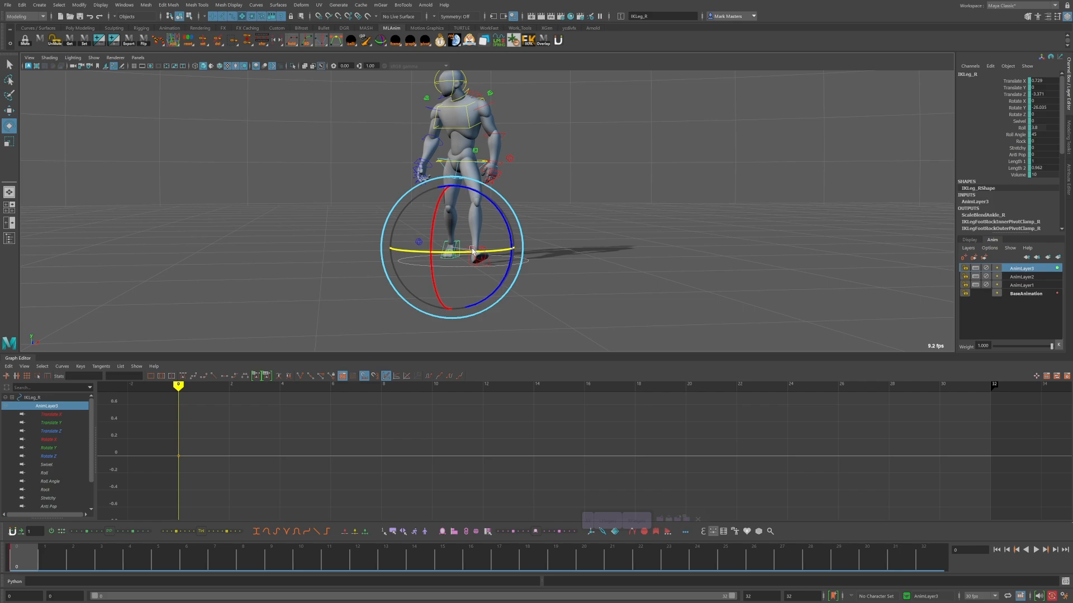
mouse_move(472, 252)
left_mouse_down("alt")
mouse_move(512, 225)
mouse_move(478, 258)
left_mouse_up("alt")
key("q")
left_click(418, 242)
key("w")
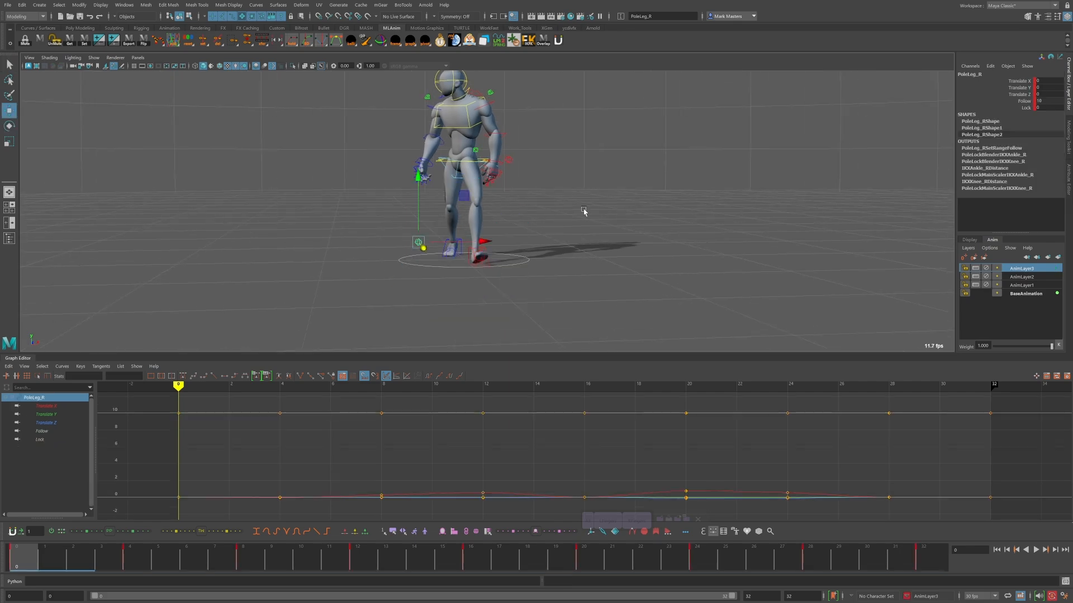
left_click_drag(534, 196, 527, 251, "alt")
- Create a fourth animation layer from IKLeg_L and turn that foot around Y to about -12 degrees at frame 0
left_click(482, 259)
key("e")
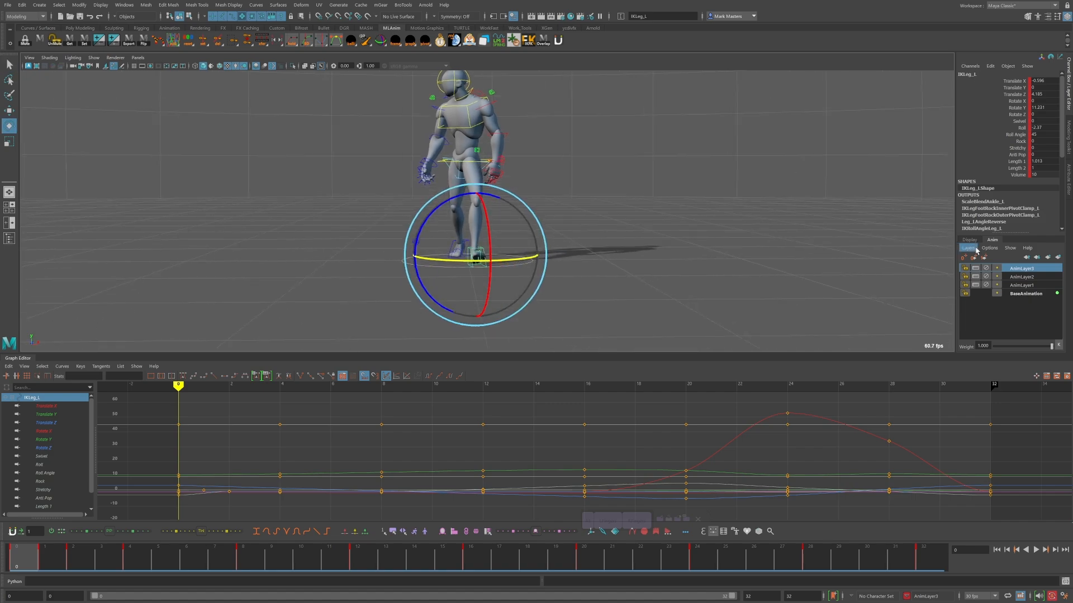
left_click_drag(736, 234, 664, 229, "alt")
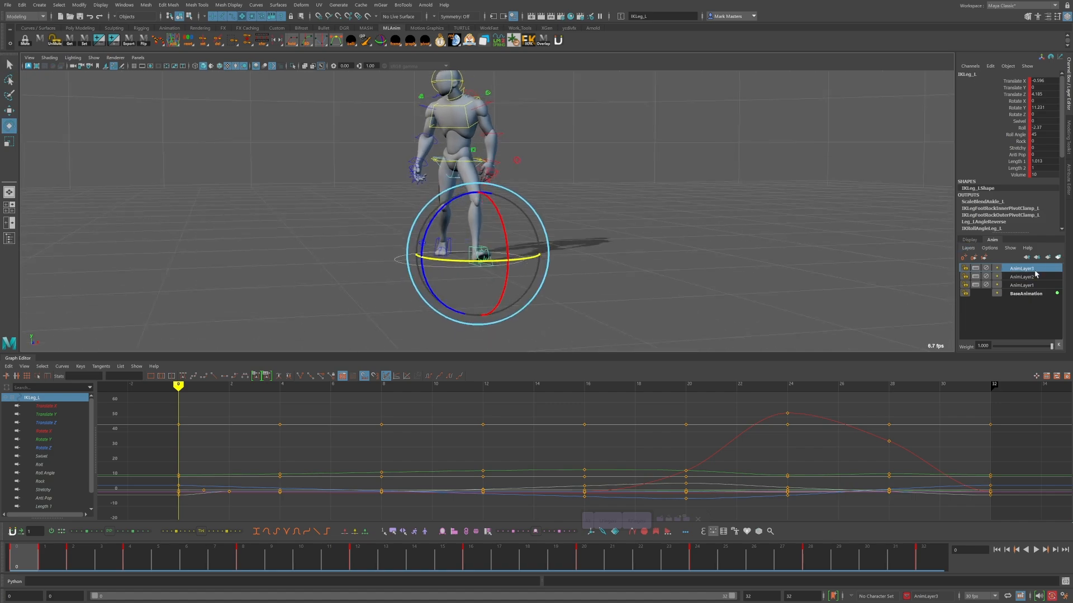
key("s")
left_click_drag(547, 246, 446, 271, "alt")
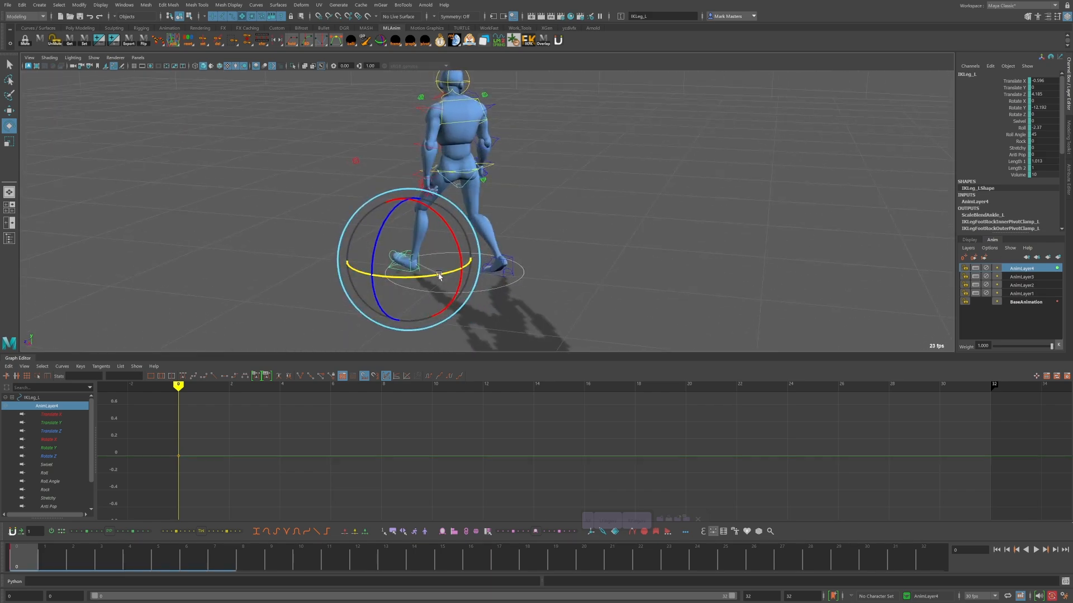
left_click_drag(659, 263, 506, 235, "alt")
- Play the walk with both feet turned and return to frame 0
key("alt+v")
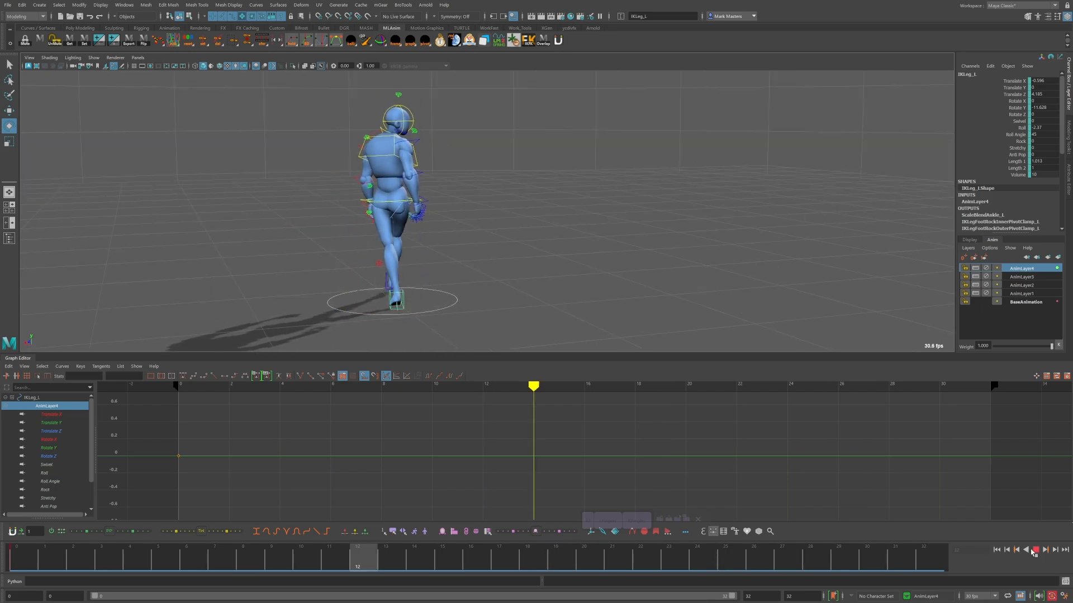
key("alt+v")
key("alt+shift+v")
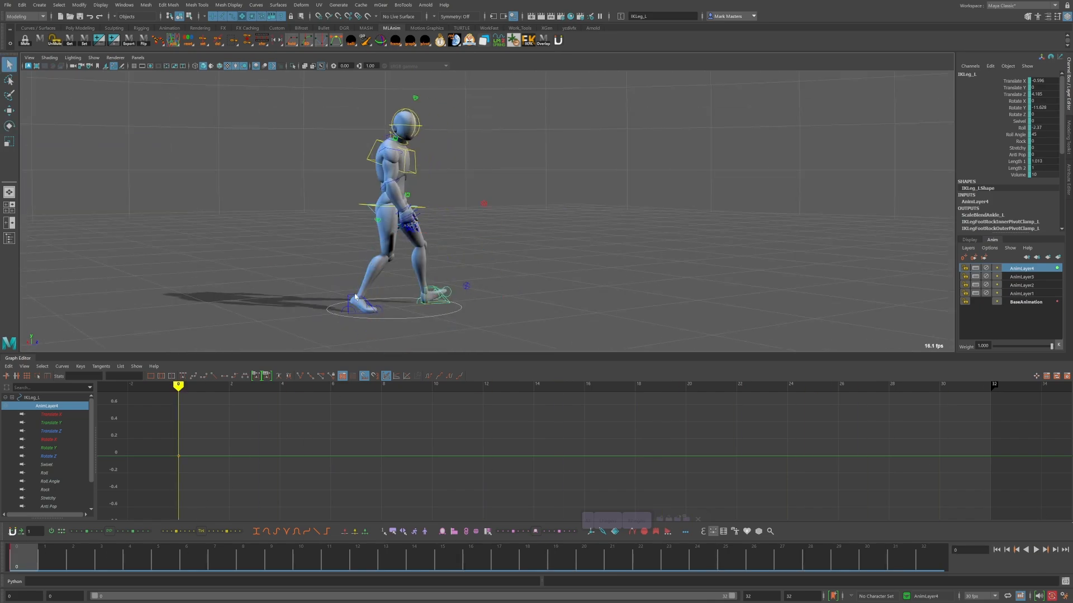
- Reselect IKLeg_R and examine the right foot's direction at frame 0 from the front of the character
left_click(355, 296)
key("e")
left_click_drag(356, 297, 443, 296, "alt")
left_click_drag(442, 296, 526, 295, "alt")
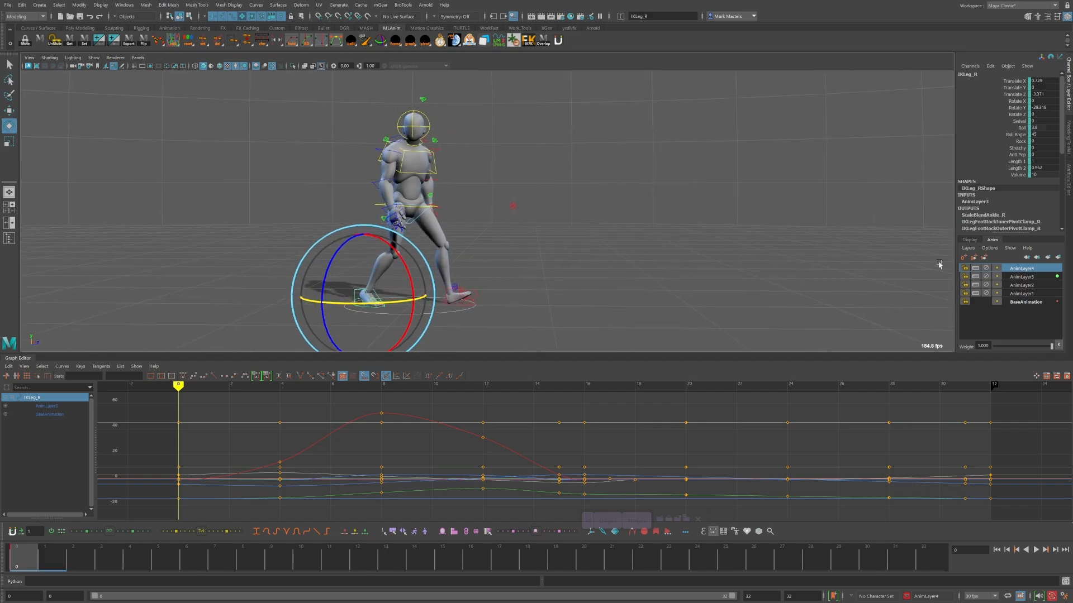
left_click(988, 276)
left_click_drag(796, 263, 628, 244, "alt")
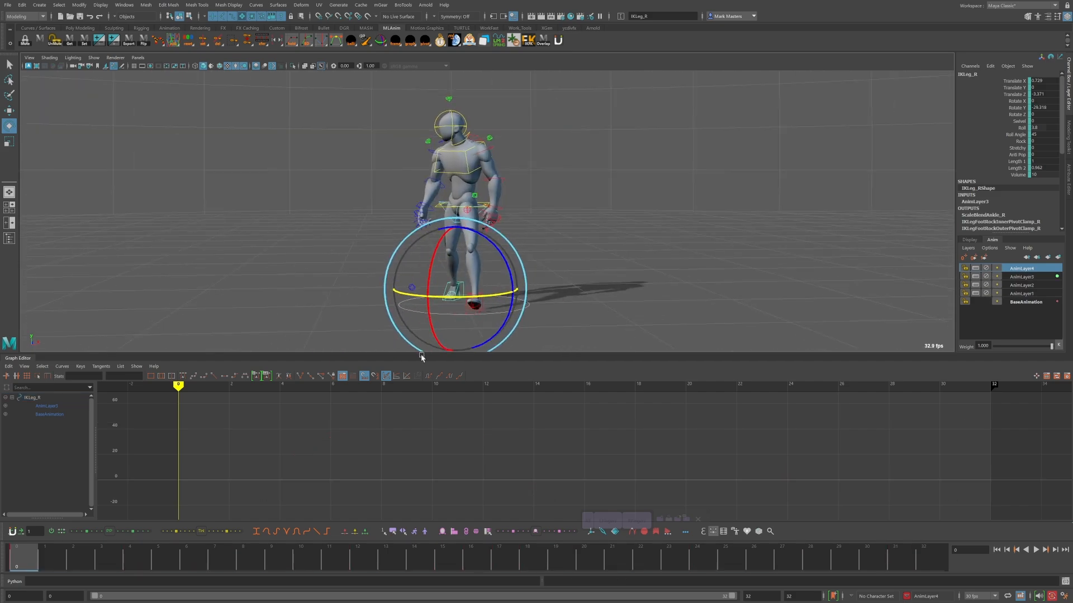
- Play and scrub the walk from the front to check the foot placement, and return to frame 0
key("alt+v")
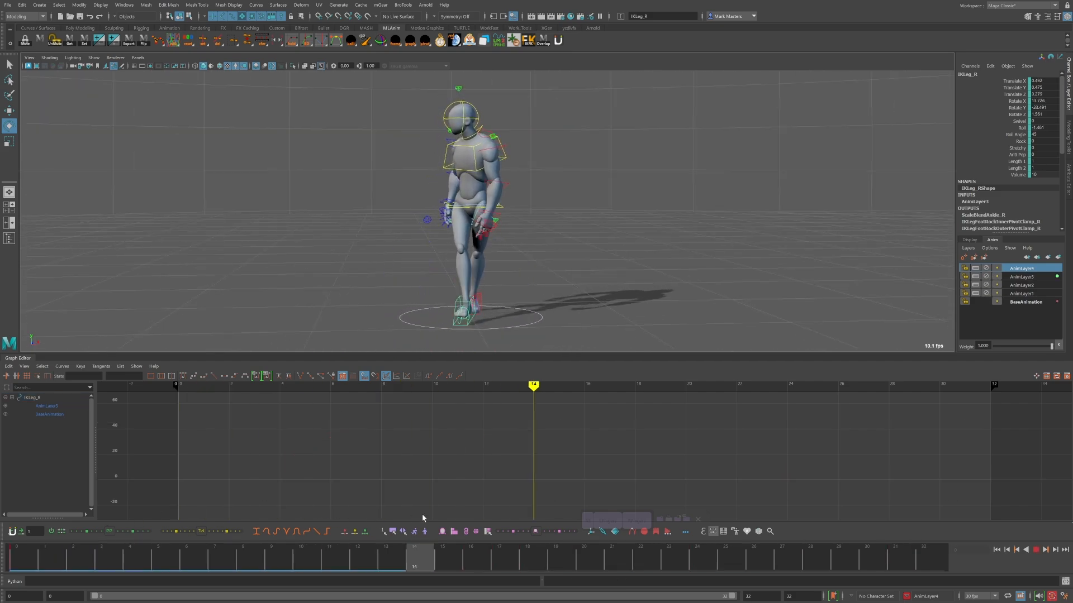
key("alt+v")
left_click_drag(620, 288, 574, 273, "alt")
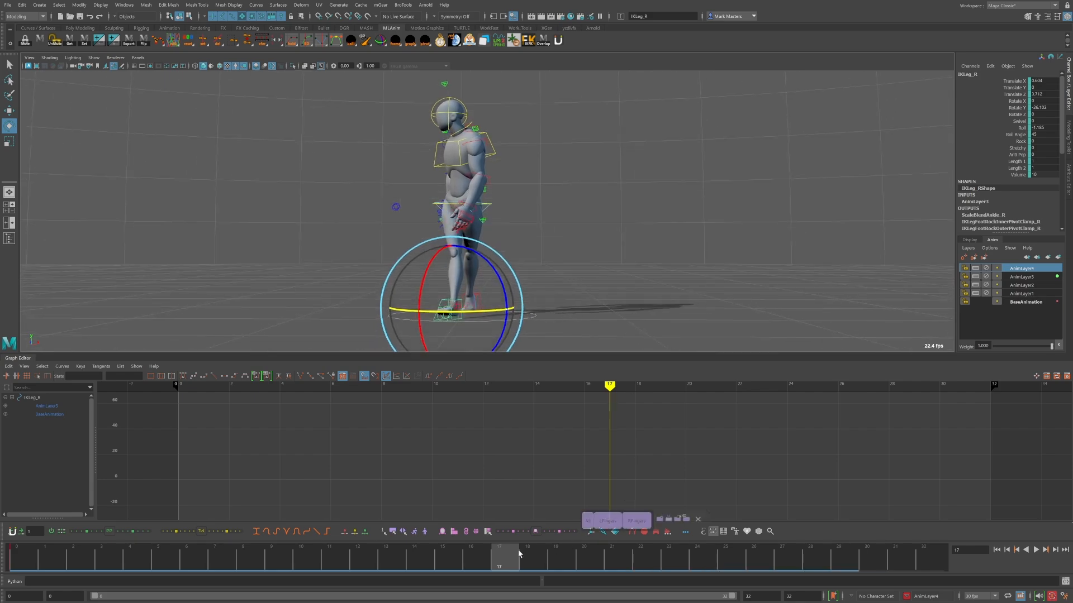
key("alt+v")
left_click(1035, 550)
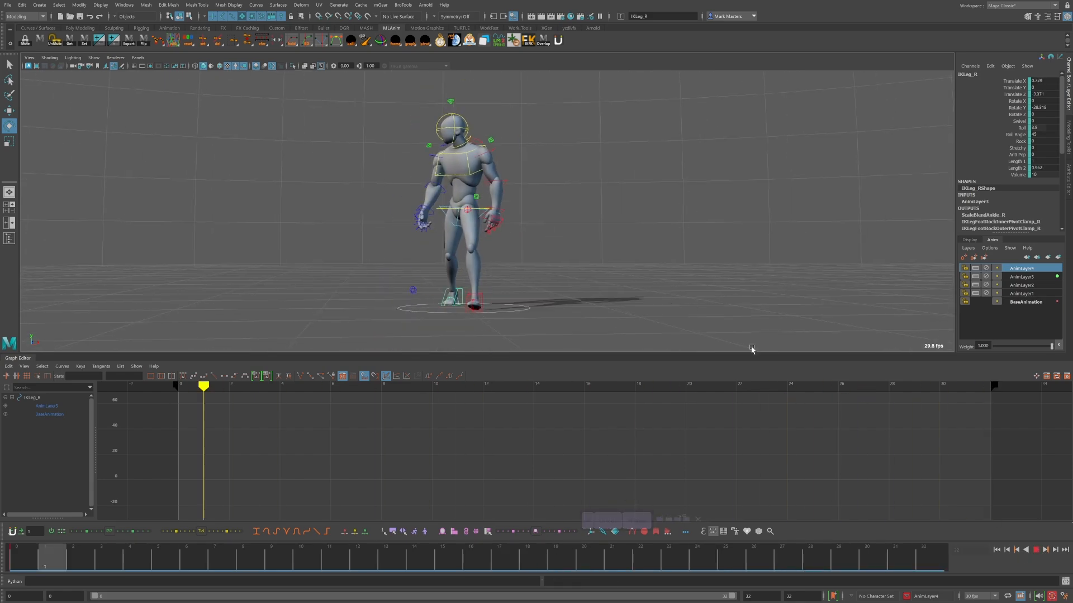
key("alt+shift+v")
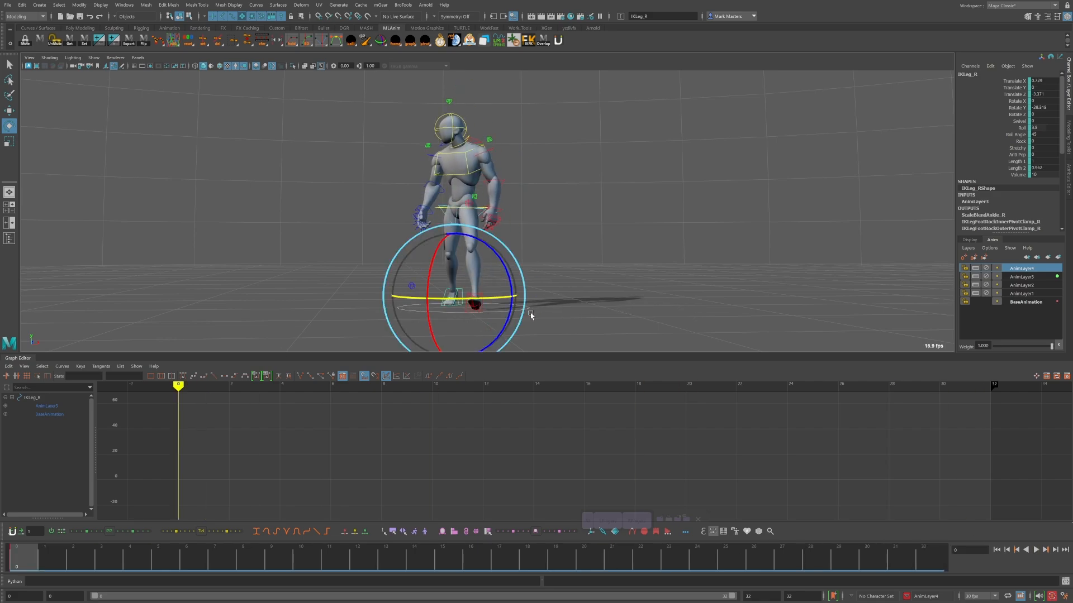
left_click_drag(75, 553, 17, 550)
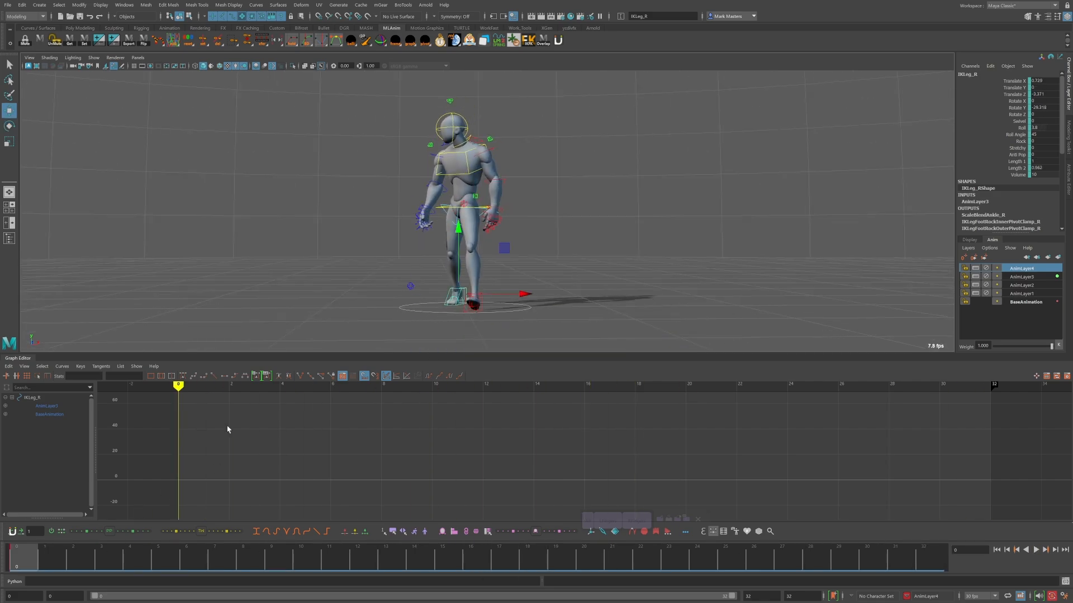
- Move IKLeg_R along X to about 0.56 at frame 0 on its layer and play the walk to check it
left_click_drag(539, 283, 518, 298, "alt")
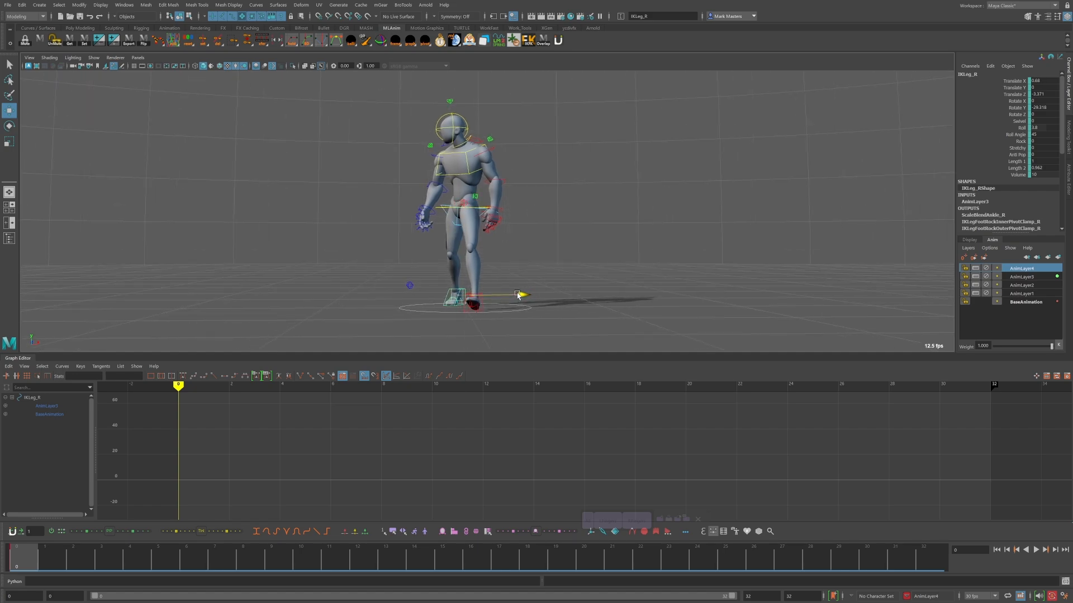
key("alt+v")
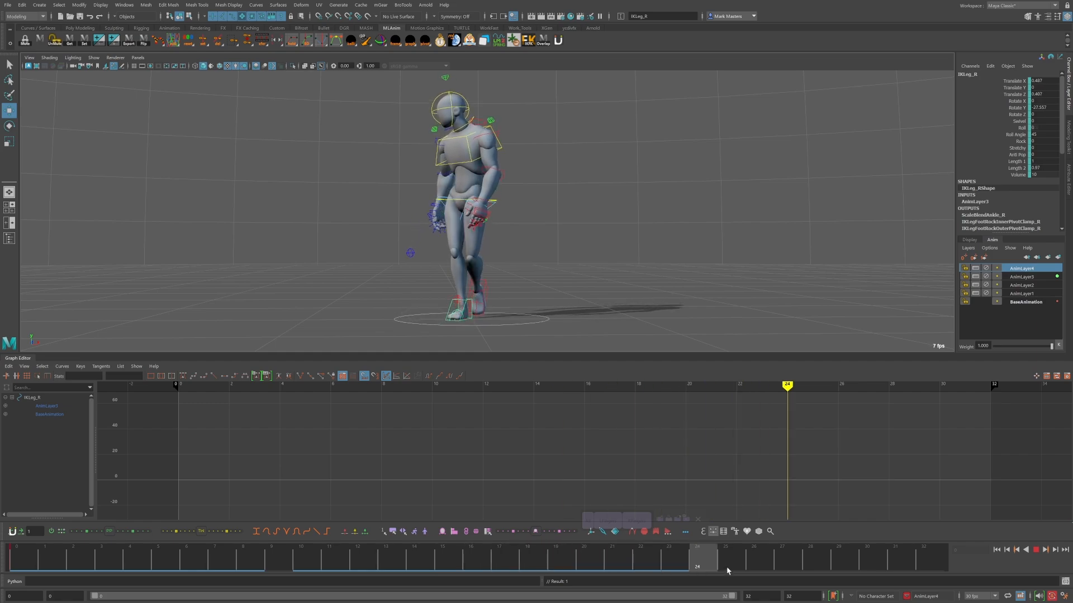
key("Escape")
- Try a small extra Y rotation of IKLeg_R at frame 0 and undo it
key("e")
left_click_drag(481, 299, 481, 299)
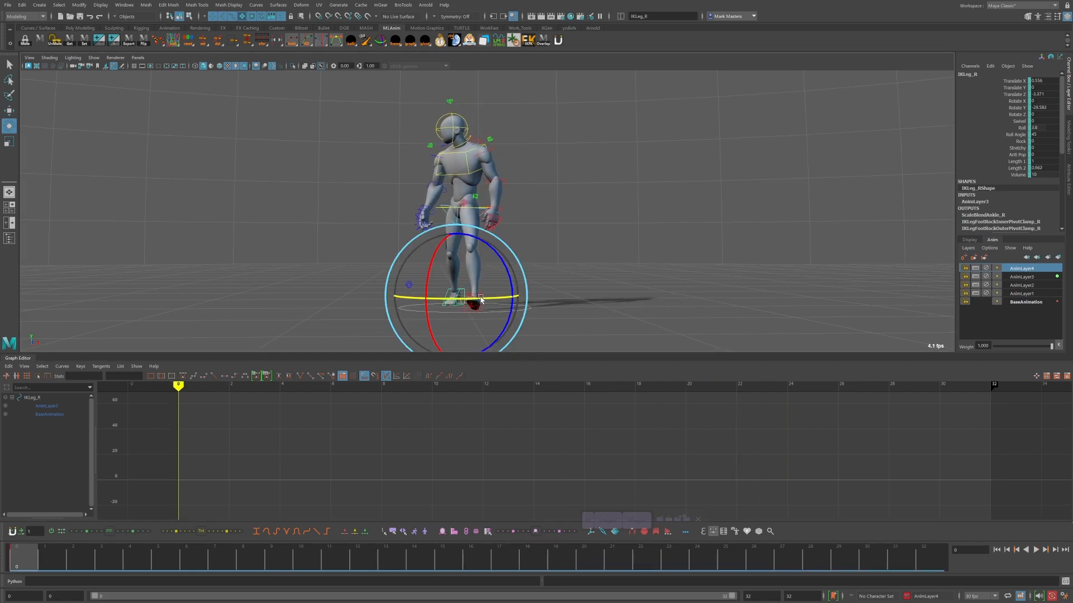
key("ctrl+z")
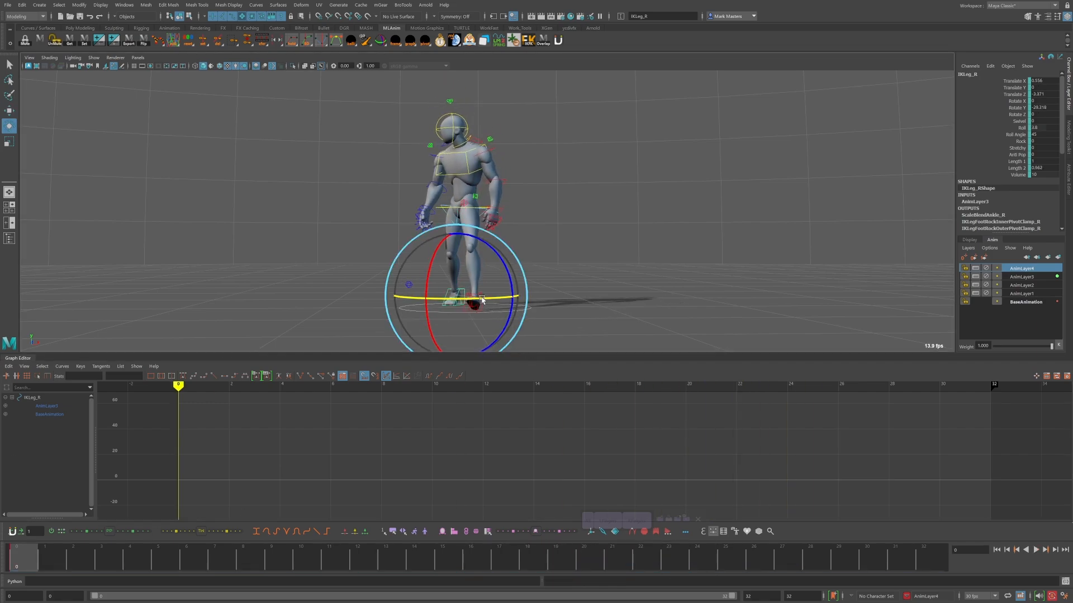
key("q")
- Shift IKLeg_L along X at frame 0 on its layer and scrub through the walk to check the foot spacing
key("alt+v")
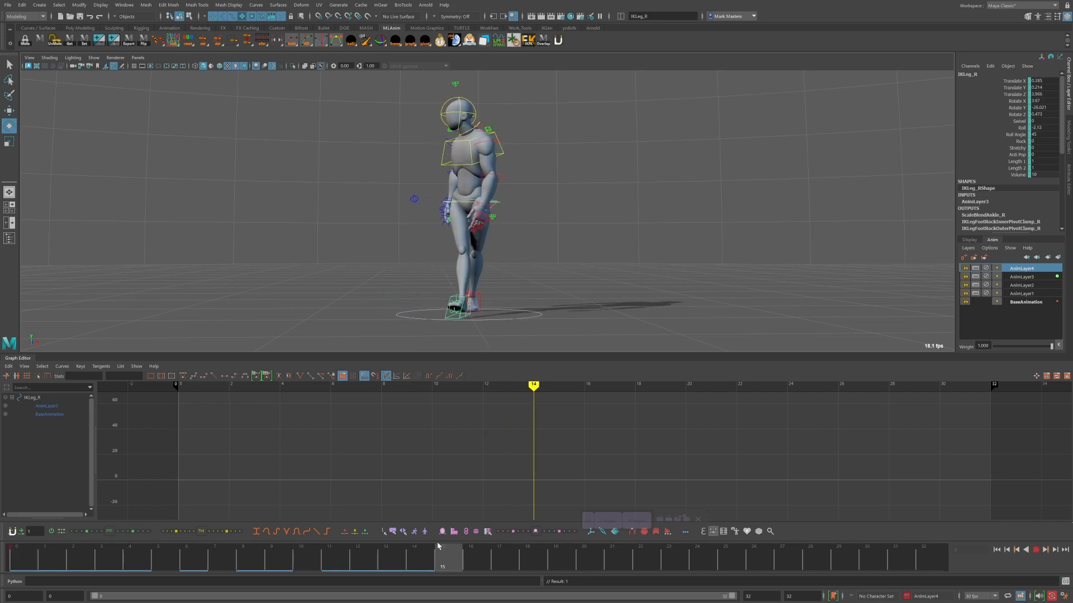
left_click(478, 291)
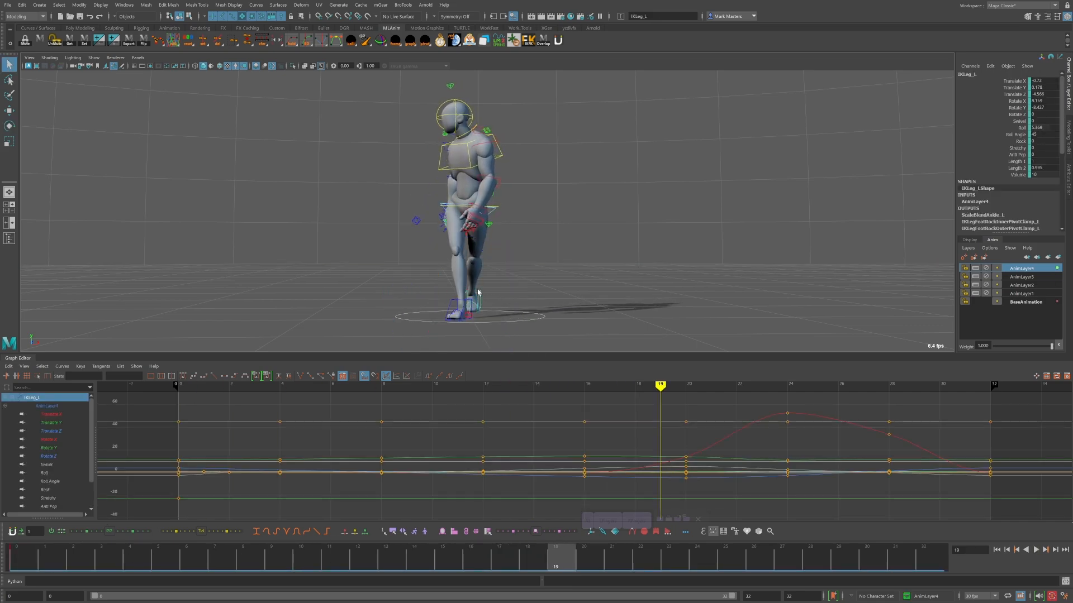
left_click(18, 551)
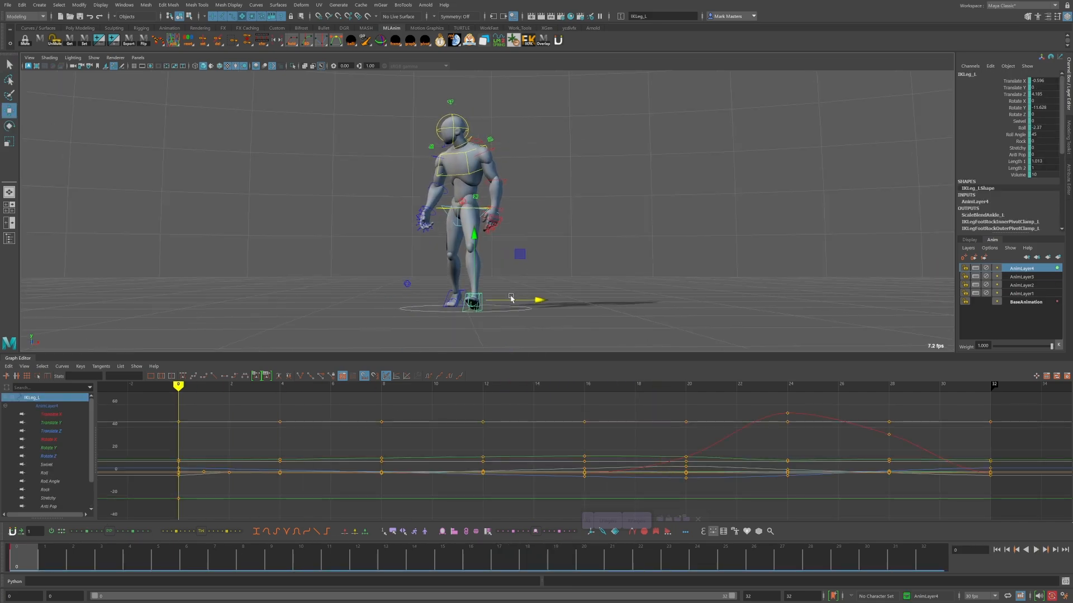
left_click_drag(512, 300, 495, 303)
key("e")
left_click_drag(38, 548, 535, 546)
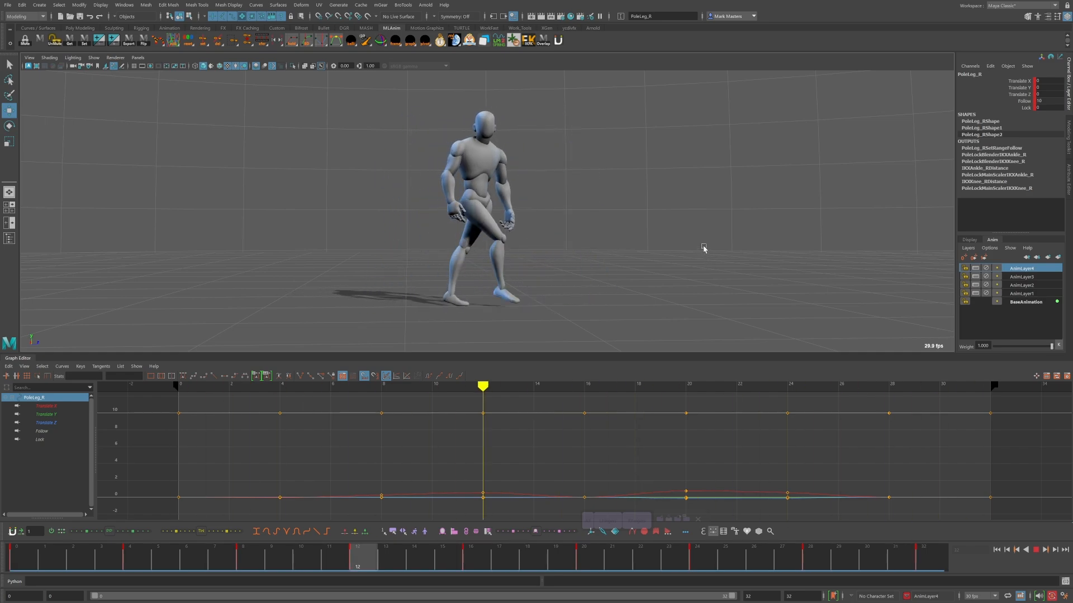
- Try rotating the RootX_M hip control about Y at frame 15
key("Escape")
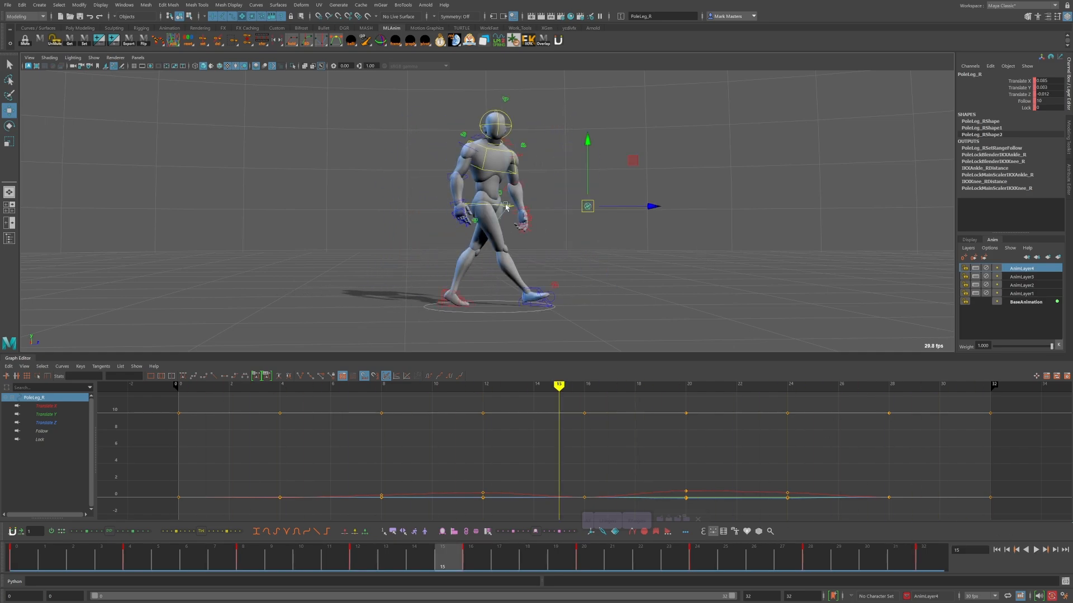
left_click(503, 208)
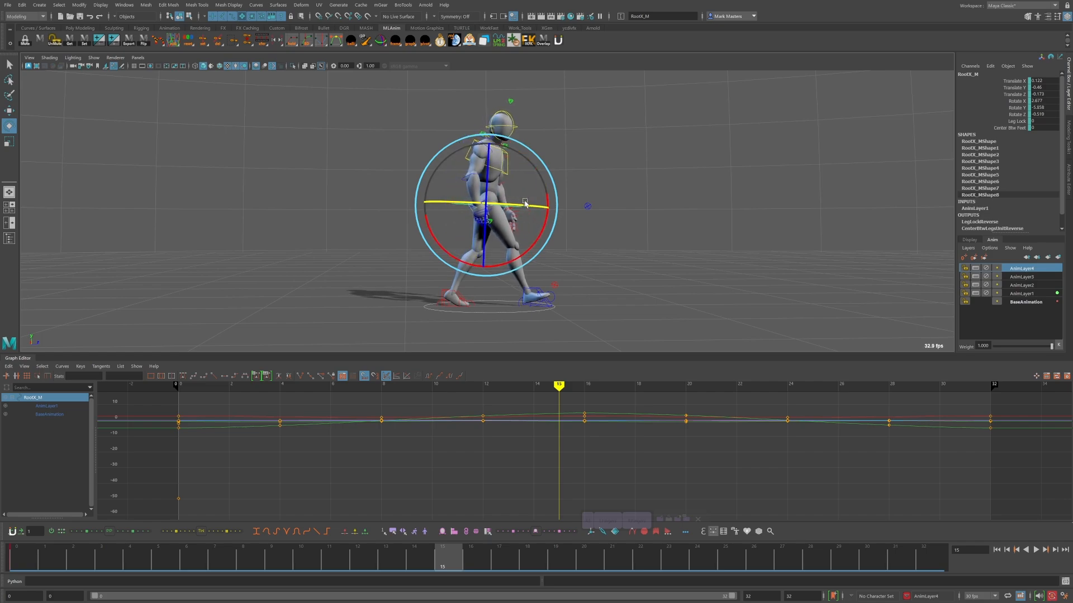
left_click_drag(528, 203, 506, 204)
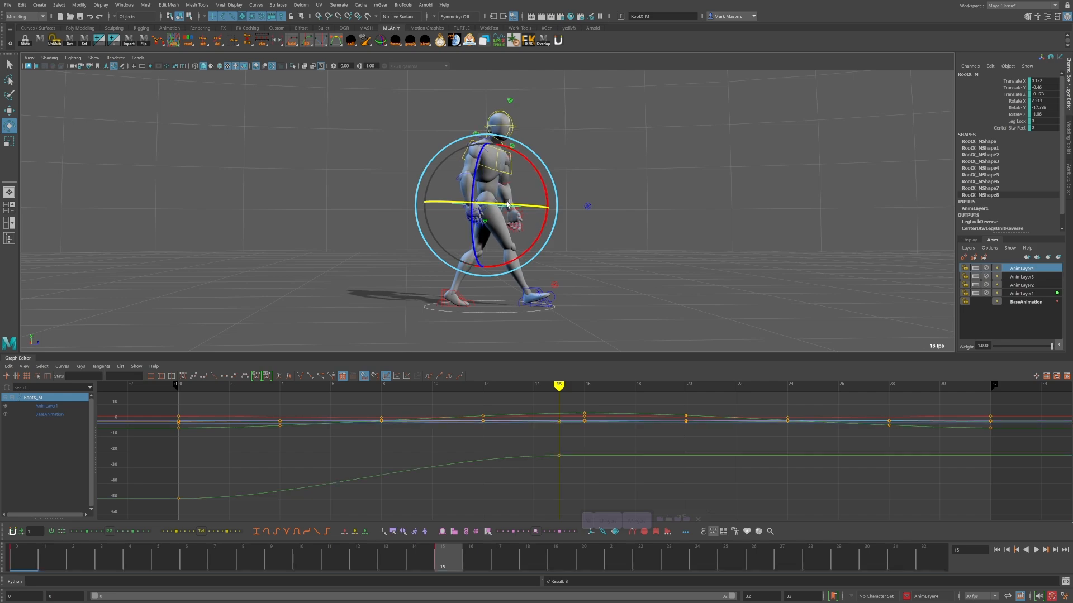
left_click(686, 179)
- Create a new animation layer from IKSpine1_M and key the control on it at frames 0 and 32
left_click(502, 214)
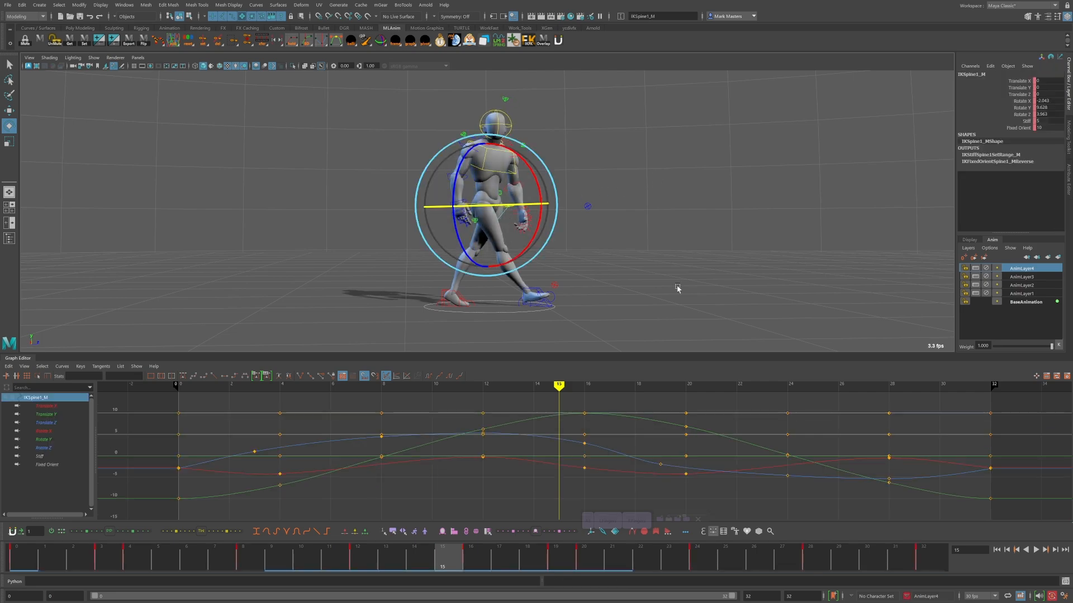
left_click(1060, 258)
left_click(1033, 270)
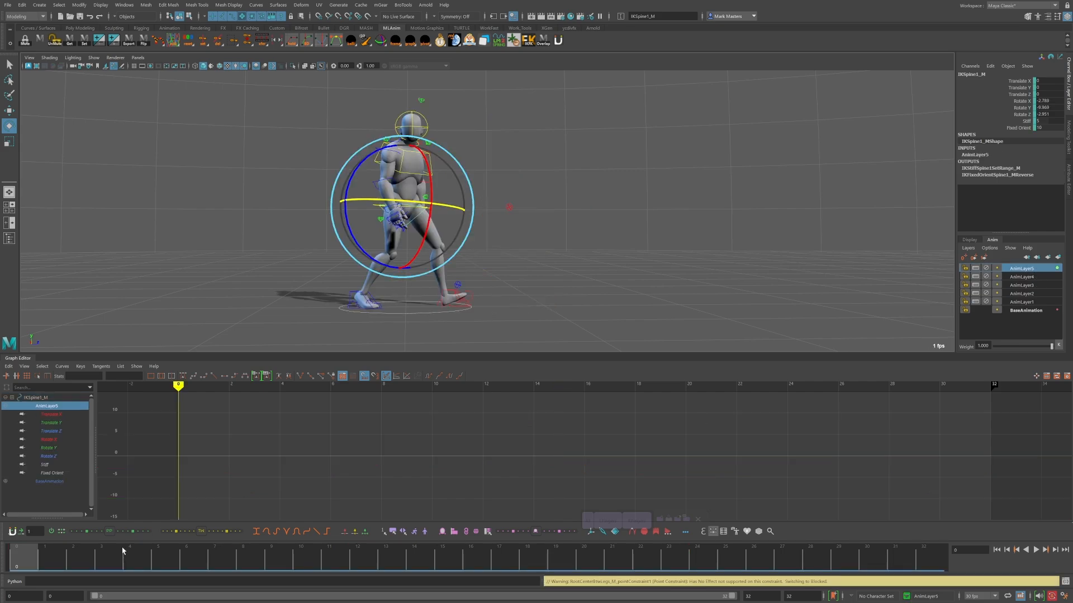
key("s")
left_click_drag(62, 550, 948, 544)
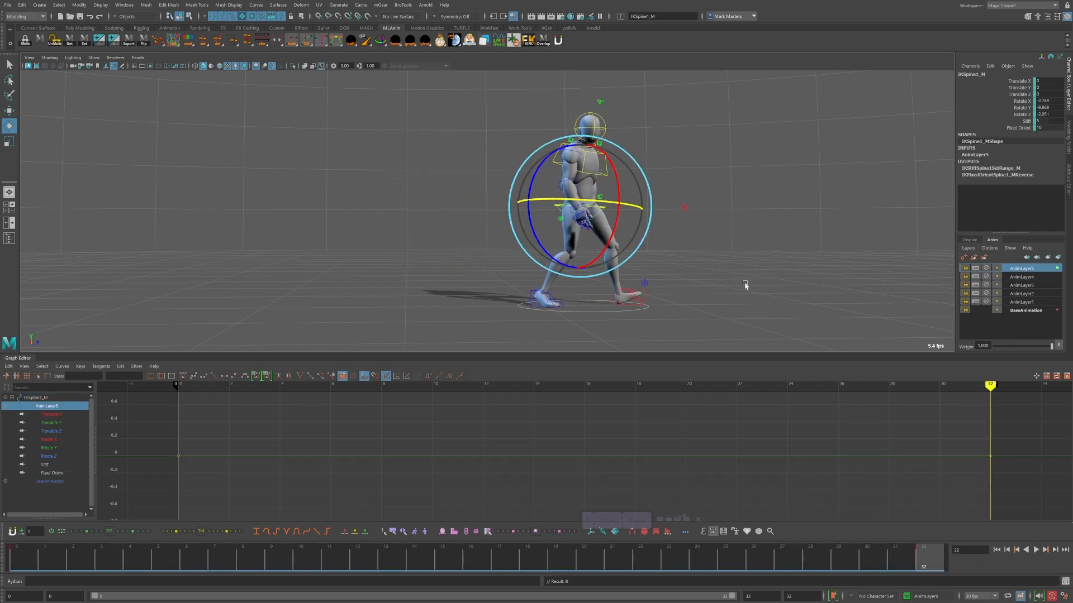
- Rotate IKSpine1_M about Y to about 31 at frame 15 on its layer and adjust its Z tilt there
key("alt+v")
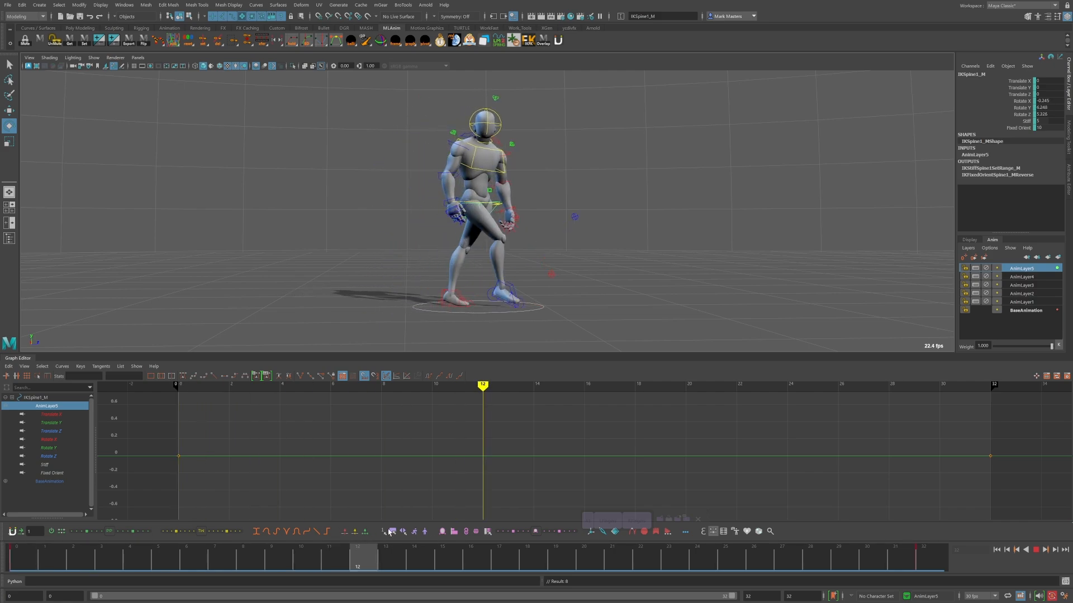
left_click_drag(463, 533, 457, 534)
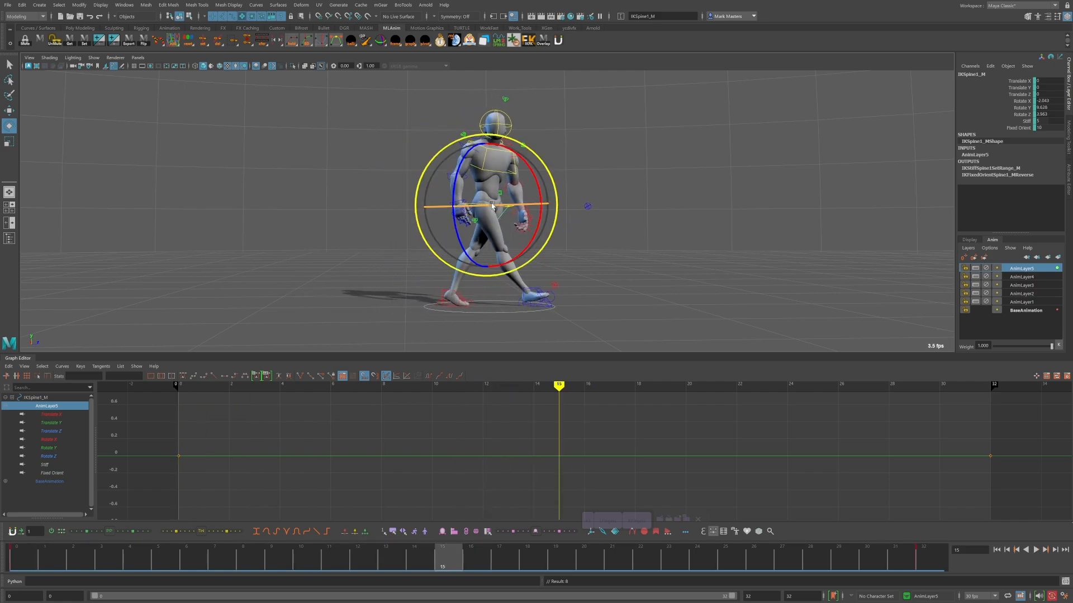
left_click_drag(508, 205, 516, 205)
mouse_move(515, 204)
left_mouse_down()
mouse_move(511, 188)
mouse_move(503, 193)
mouse_move(523, 188)
left_mouse_up()
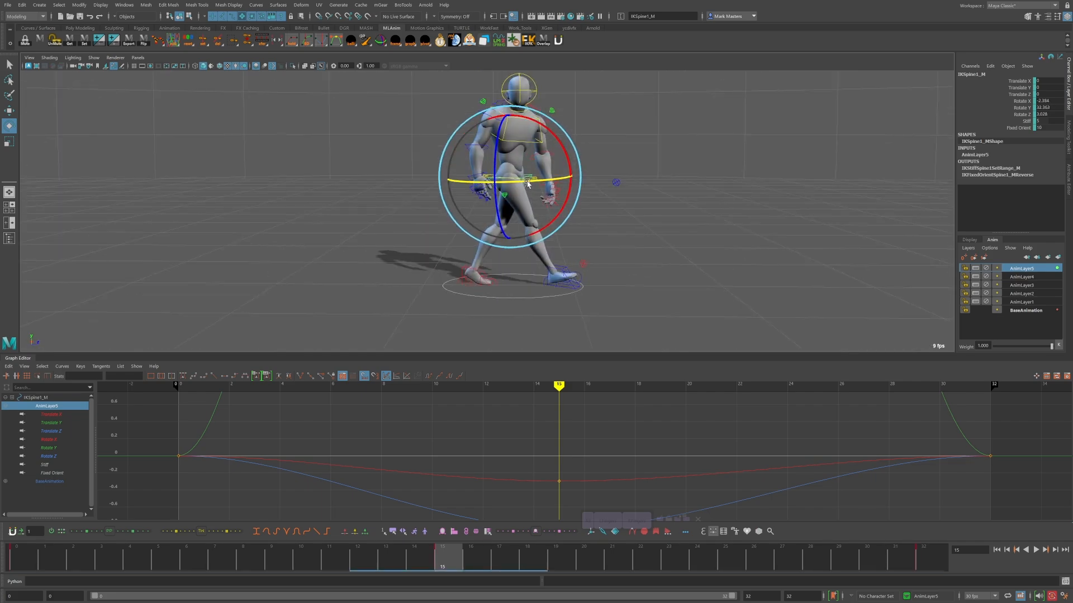
left_click_drag(573, 187, 557, 223, "alt")
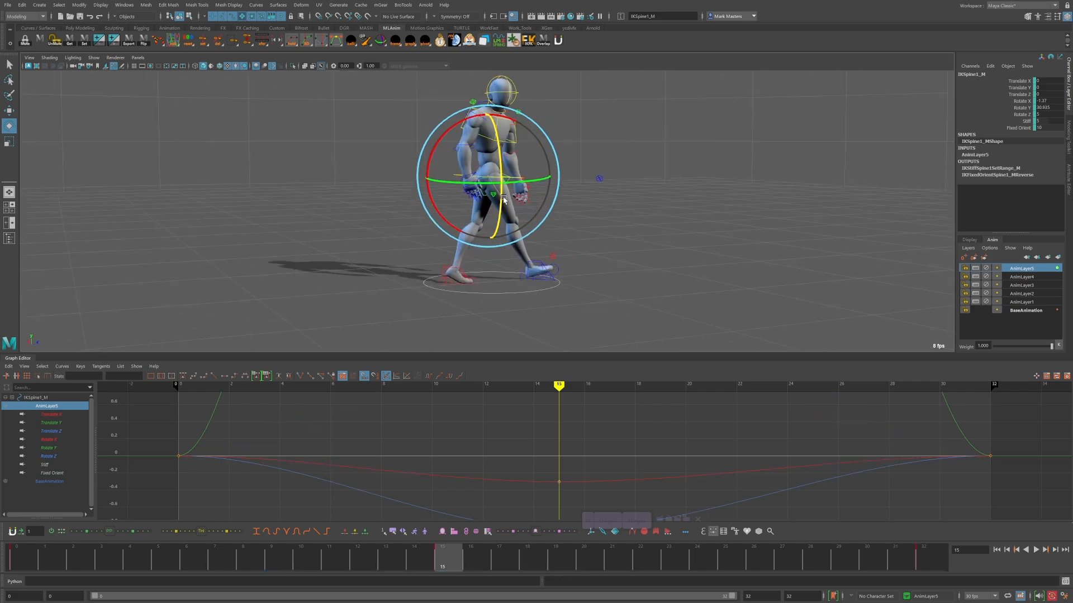
left_click_drag(504, 200, 560, 207)
key("comma")
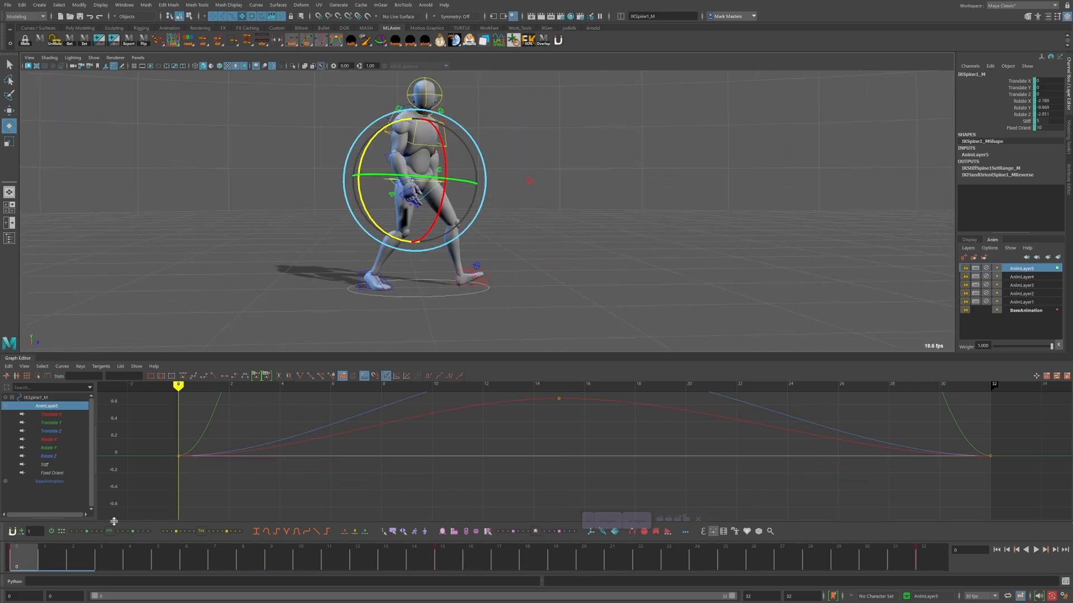
- Scrub and play the walk to check the spine twist across the cycle
left_click_drag(51, 560, 928, 562)
mouse_move(746, 270)
left_mouse_down("alt")
mouse_move(692, 266)
mouse_move(747, 263)
left_mouse_up("alt")
key("comma")
key("comma")
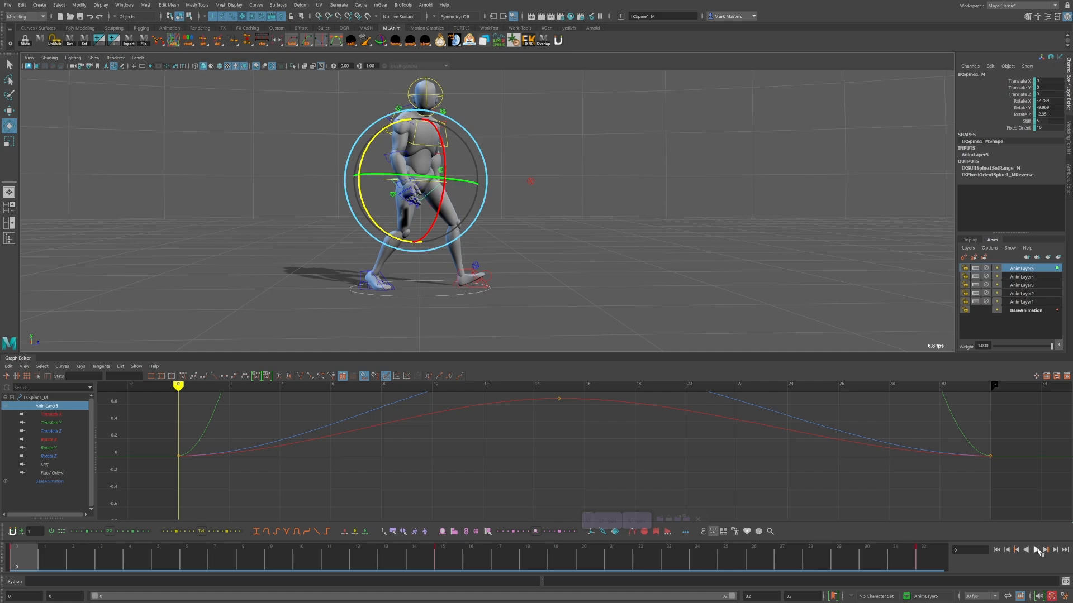
left_click(1037, 550)
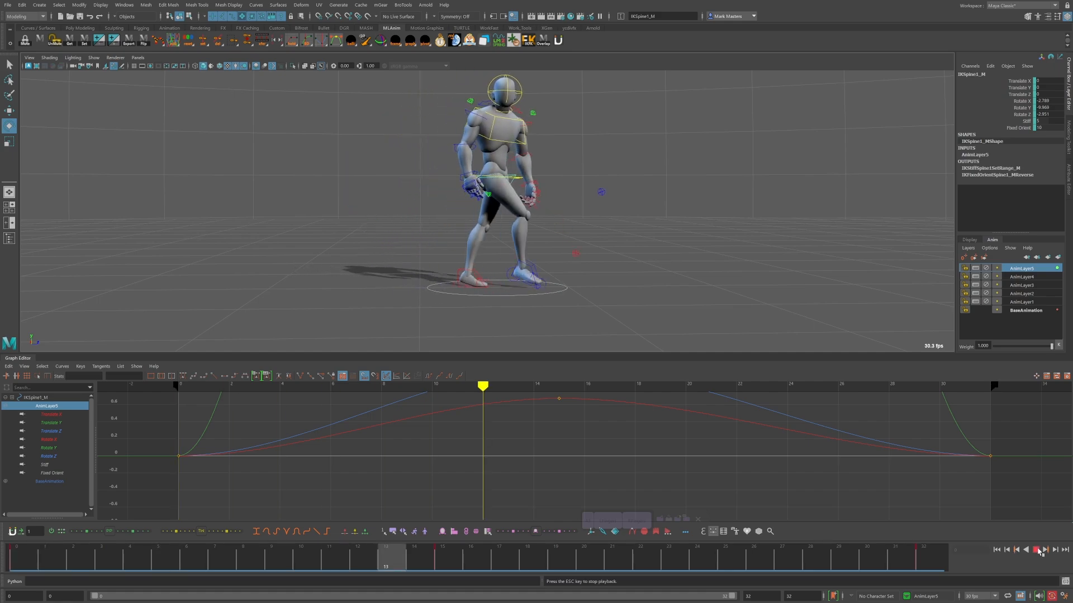
- Key RootX_M on AnimLayer1 at frames 15 and 32
left_click(451, 555)
left_click(596, 175)
left_click(531, 178)
key("w")
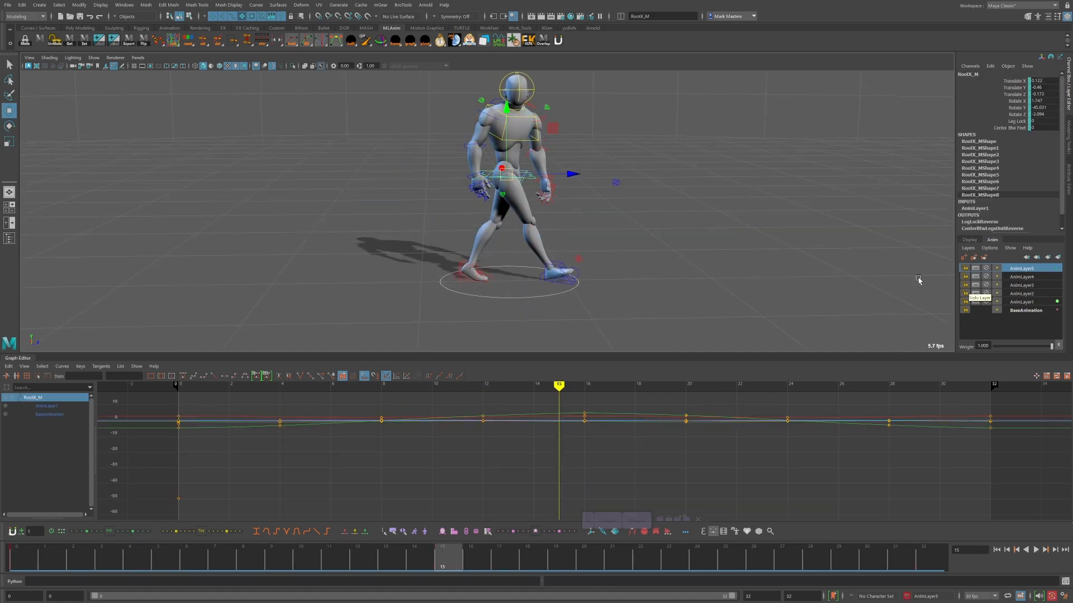
left_click(1022, 302)
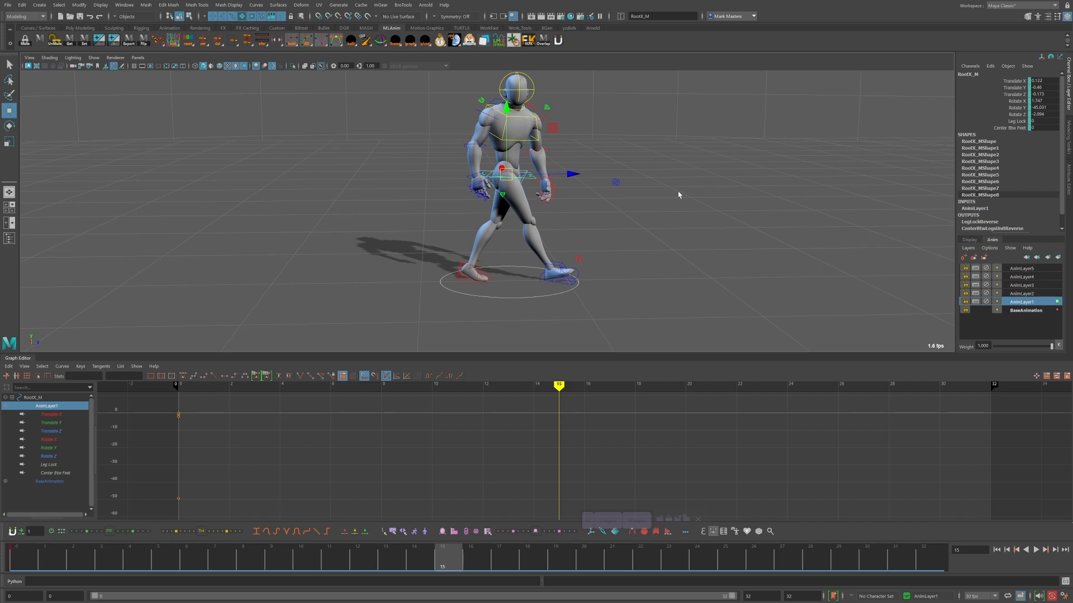
key("s")
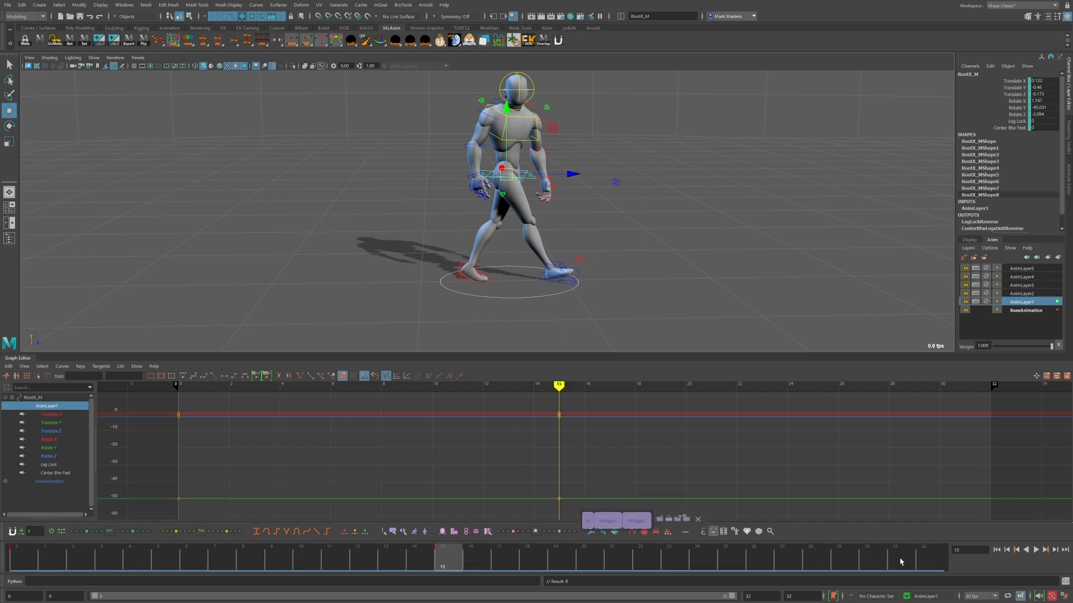
left_click(943, 562)
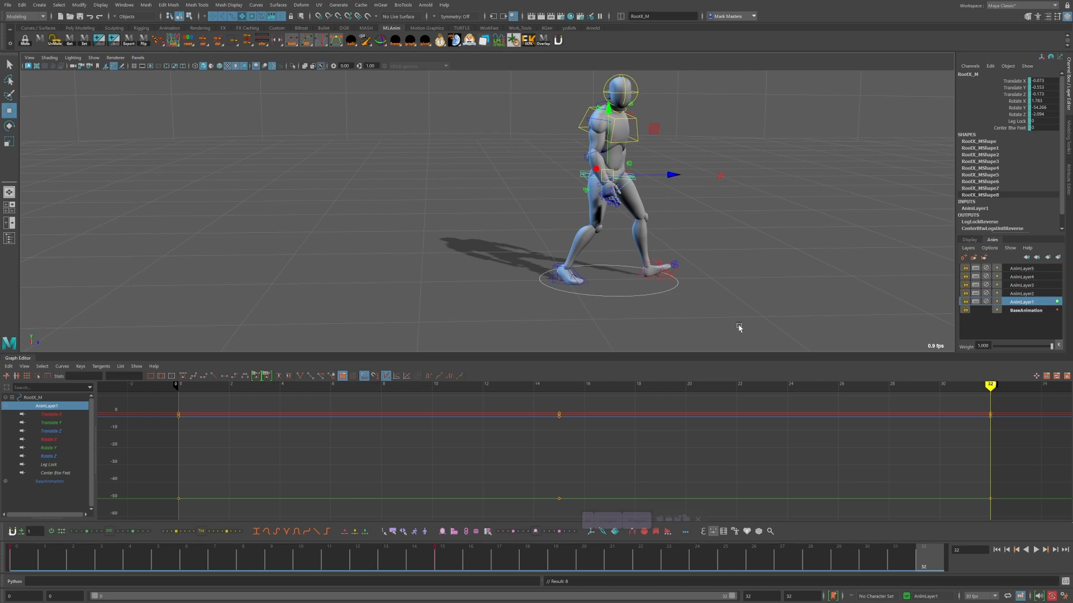
- Lower RootX_M along Y to about -0.52 at frame 15 and play the walk
key("period")
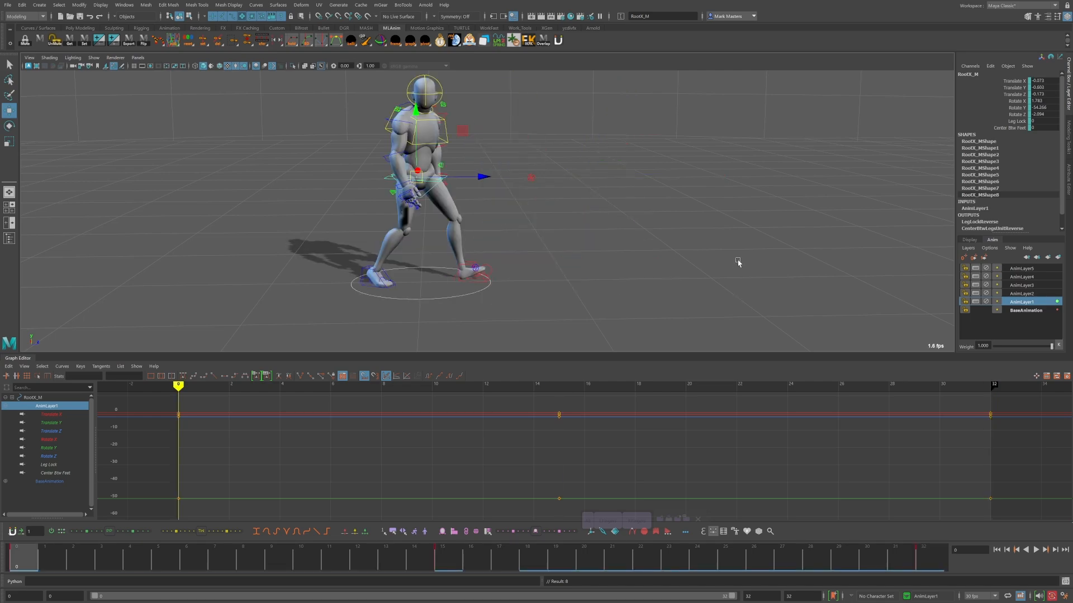
key("period")
left_click_drag(655, 208, 553, 173, "alt")
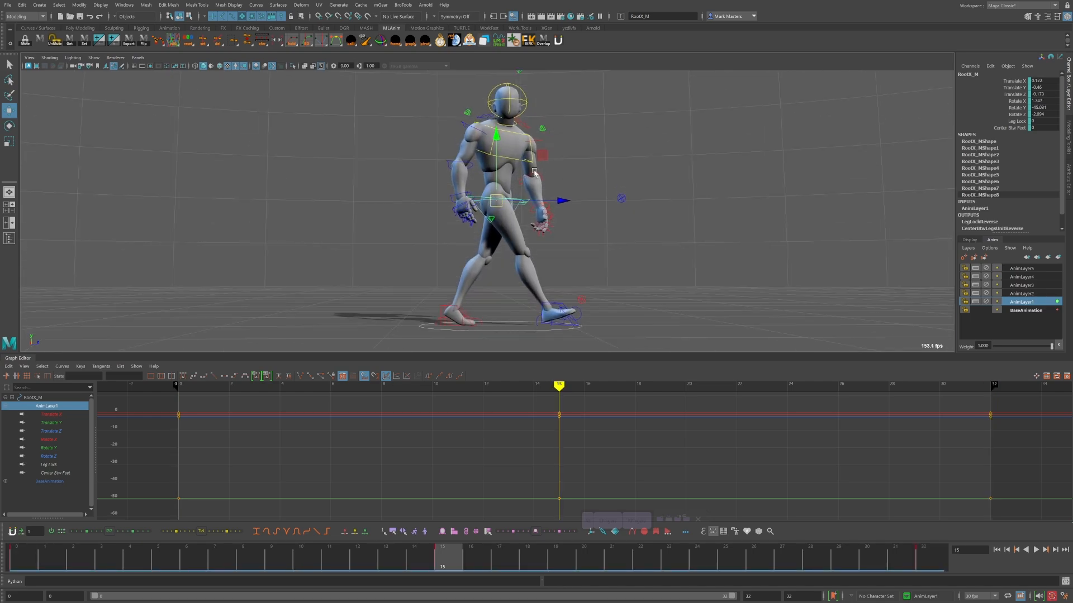
left_click_drag(497, 151, 547, 161)
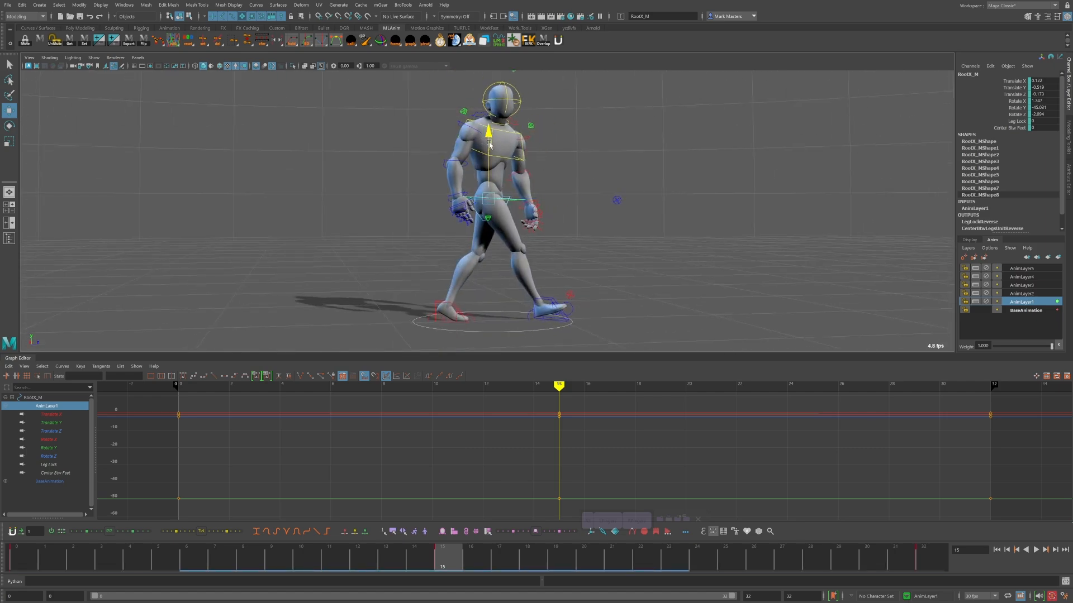
left_click_drag(452, 535, 476, 537)
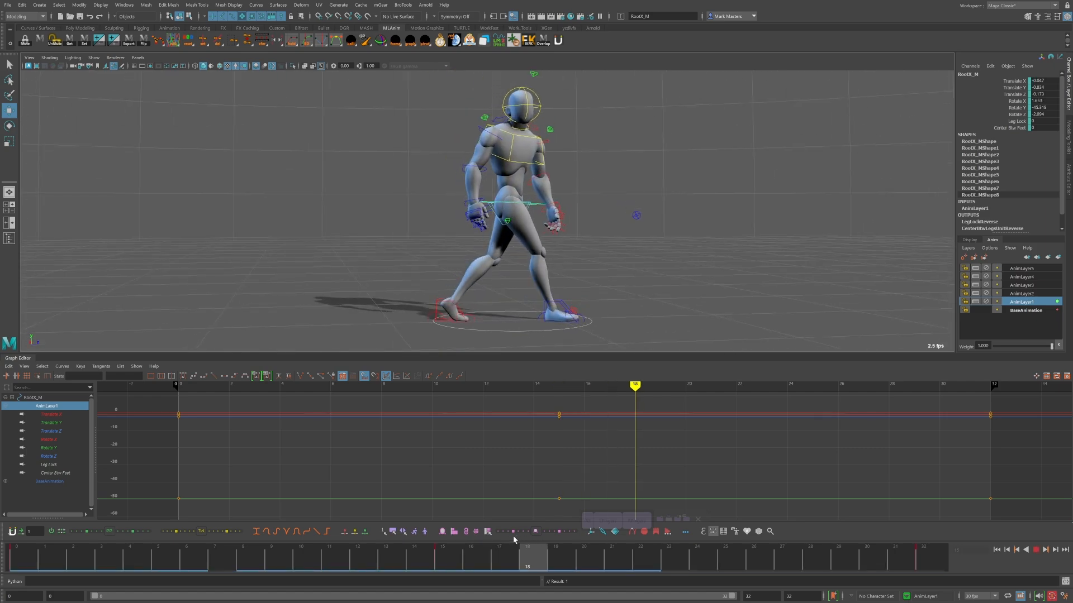
key("alt+v")
- Lower RootX_M slightly further along Y to about -0.54 at frame 15 and check the neighbouring frames
key("alt+comma")
key("alt+period")
key("alt+comma")
left_click_drag(498, 169, 500, 170)
left_click_drag(668, 192, 492, 169, "alt")
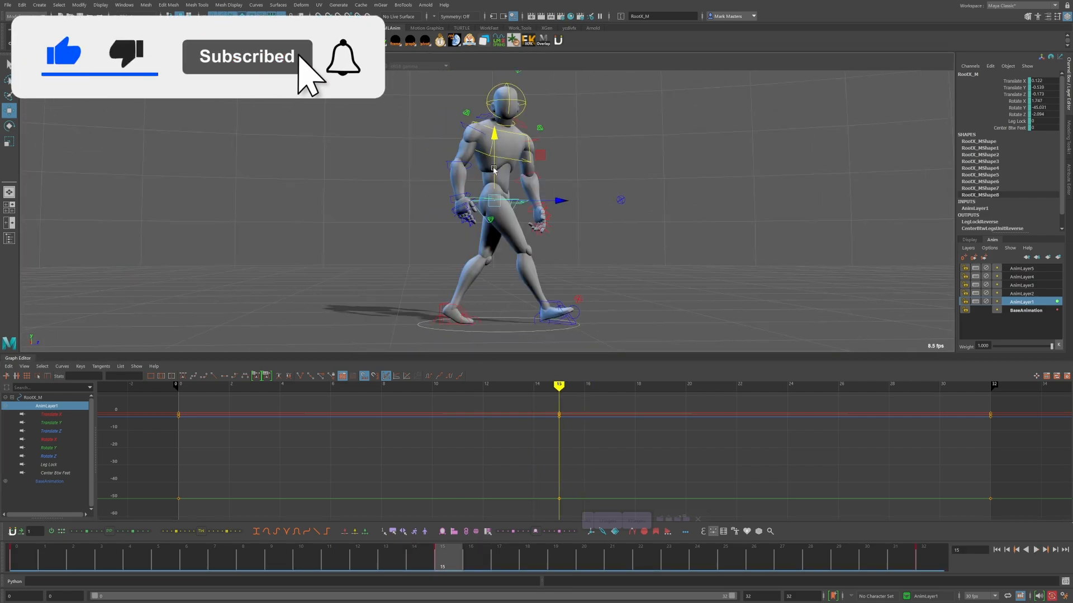
key("alt+period")
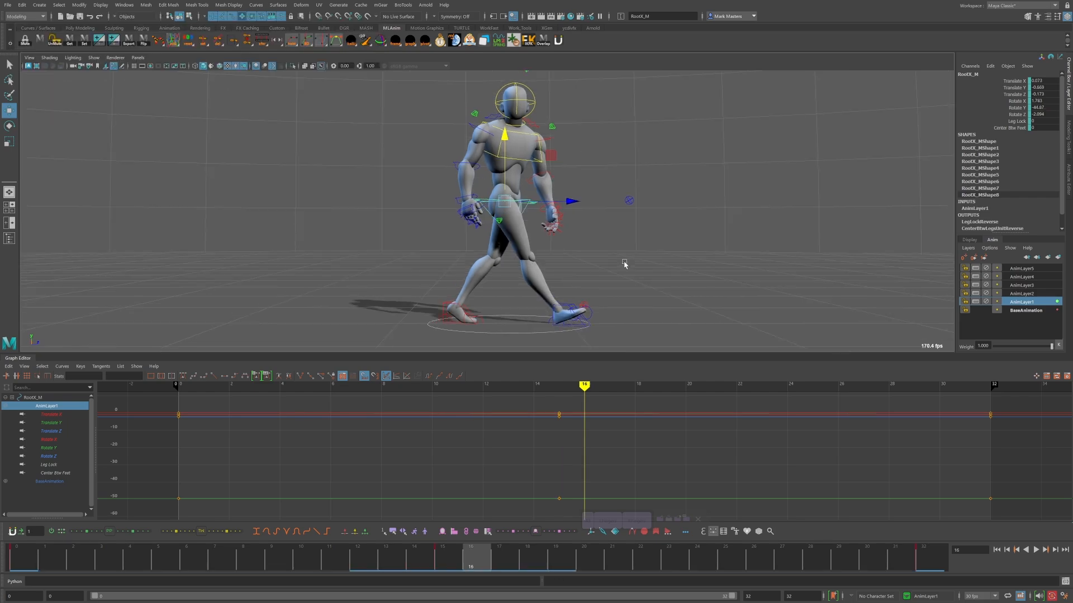
key("alt+v")
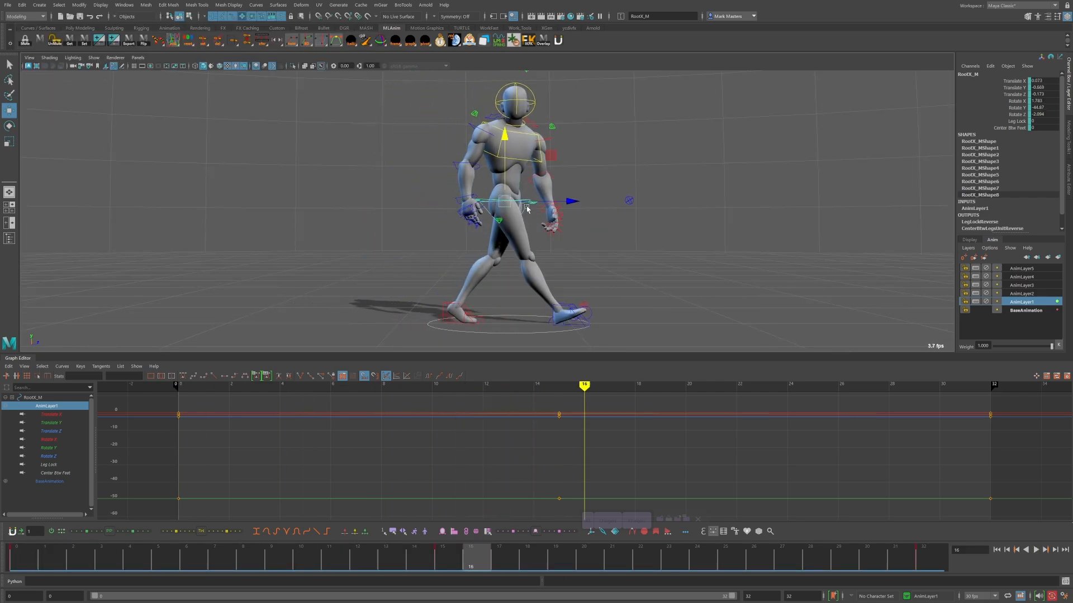
- Fine-tune the Z rotation of IKSpine1_M at frame 15, comparing it with the neighbouring frames
left_click(526, 203)
key("e")
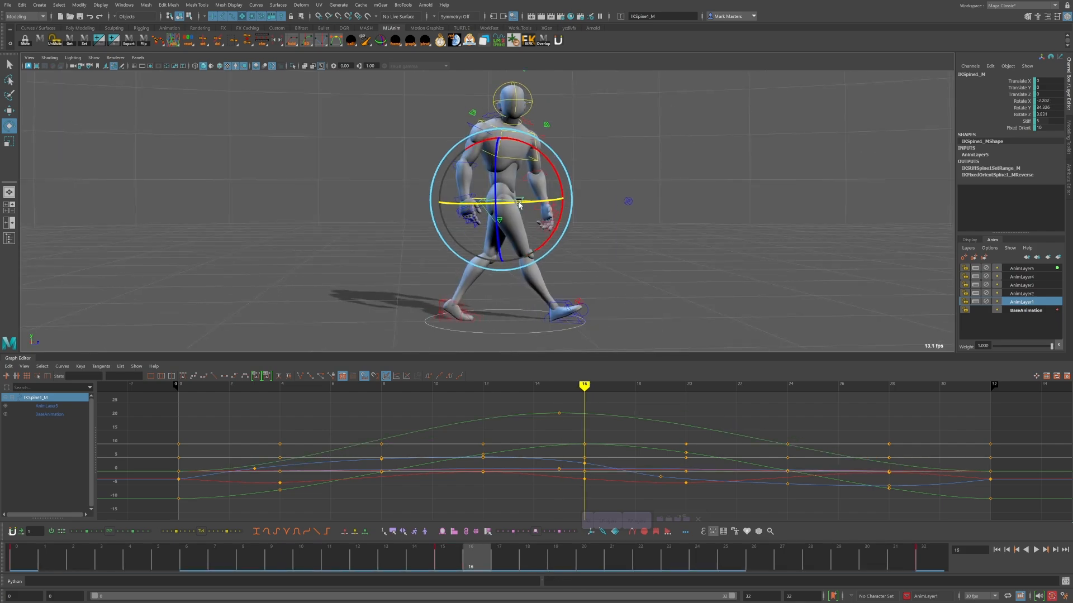
left_click_drag(492, 224, 496, 232)
key("ctrl+z")
left_click_drag(581, 239, 511, 214, "alt")
key("alt+period")
key("alt+comma")
key("alt+comma")
key("alt+period")
key("alt+comma")
key("alt+comma")
key("alt+period")
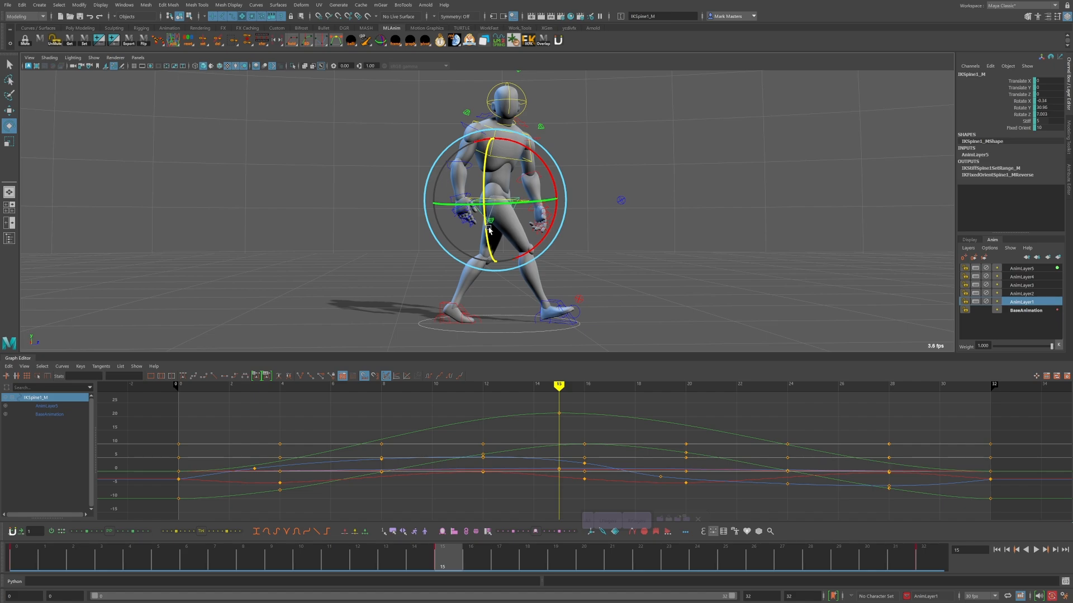
key("alt+period")
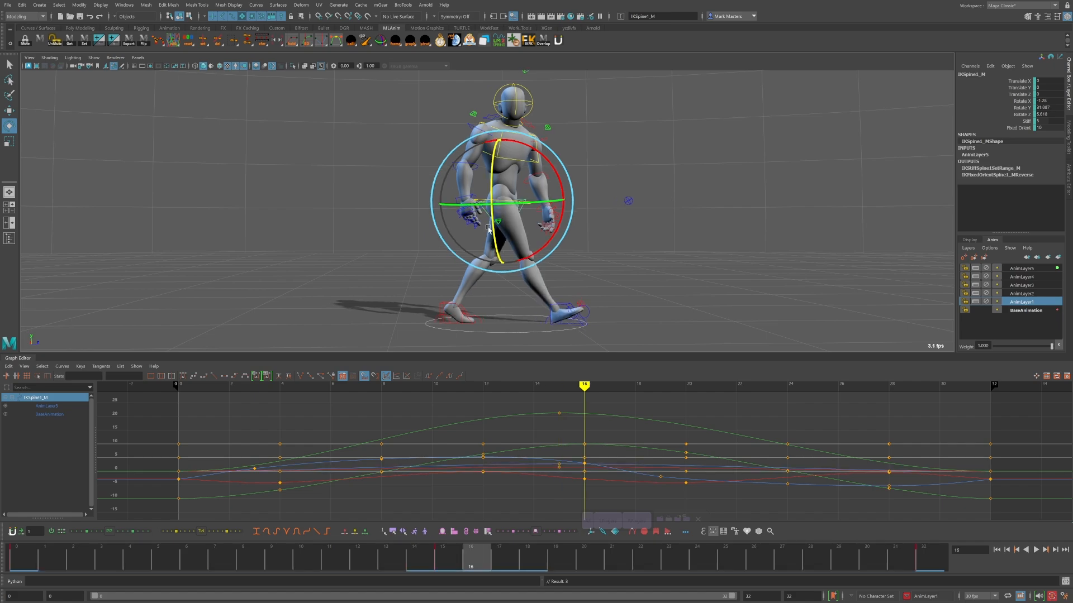
- Try a further rotation of IKSpine1_M at frame 16 and undo it
left_click_drag(503, 213, 515, 206)
key("ctrl+z")
key("ctrl+z")
left_click_drag(597, 223, 538, 222, "alt")
- Rotate IKSpine1_M about Y to about 32.5 at frame 16 and play the walk to check it
key("alt+comma")
key("alt+period")
key("alt+period")
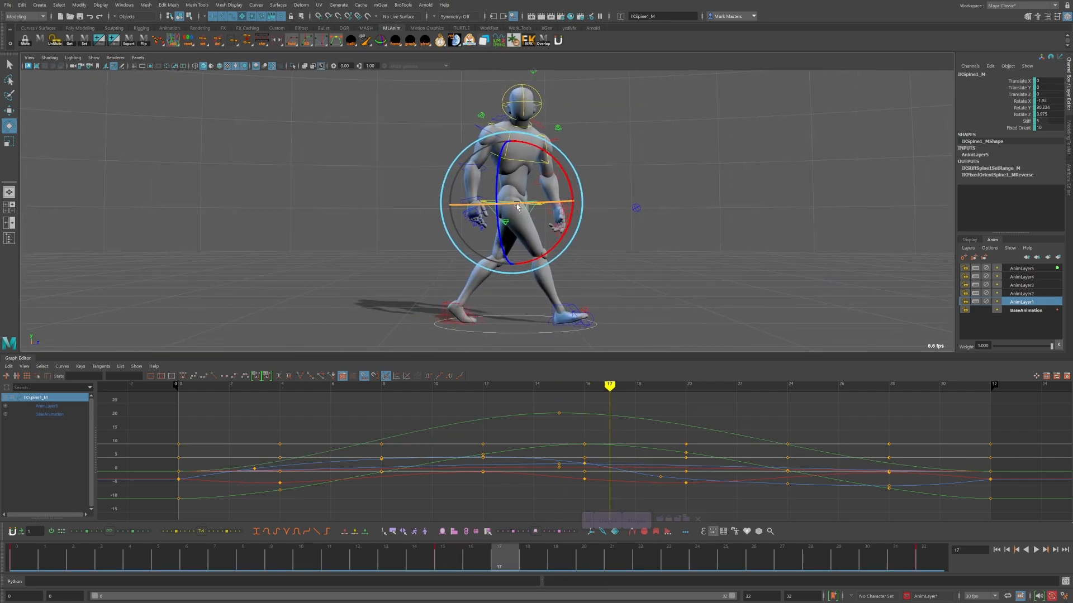
key("alt+comma")
left_click_drag(512, 203, 513, 205)
key("alt+comma")
key("alt+period")
key("alt+comma")
key("alt+v")
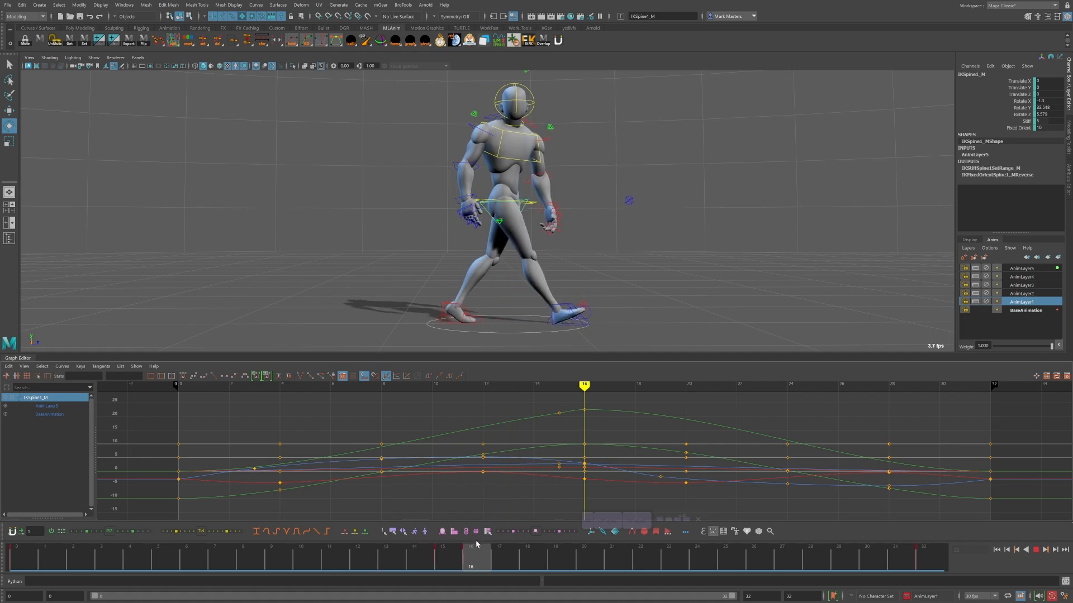
- Check the right foot's contact around frame 16 and key IKLeg_R at frame 17
left_click_drag(520, 554, 470, 542)
left_click(566, 308)
key("alt+period")
key("alt+comma")
key("alt+comma")
key("alt+period")
key("alt+comma")
left_click(681, 173)
key("ctrl+z")
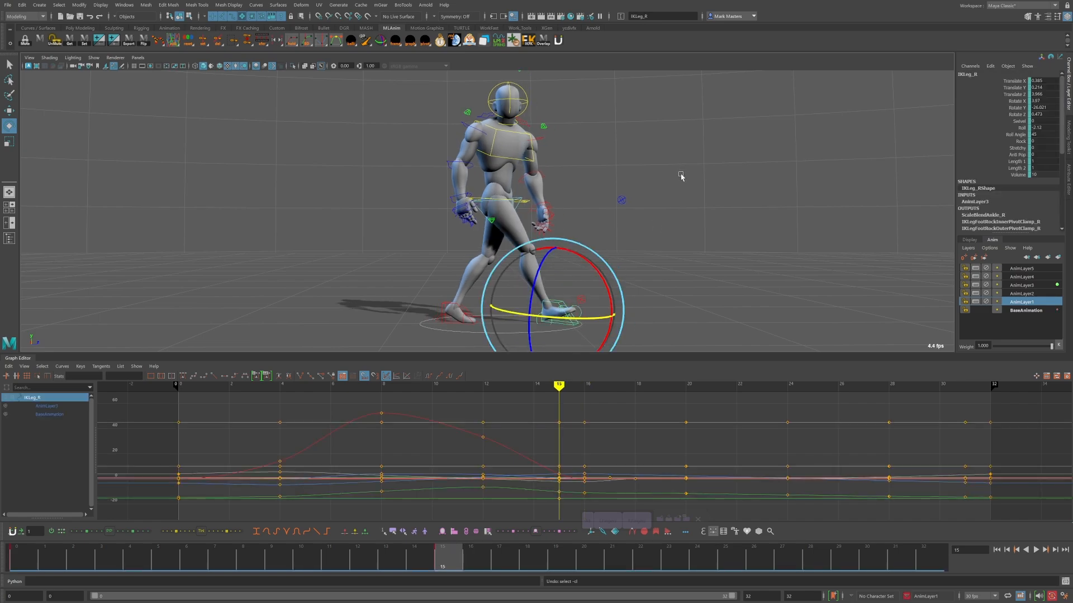
key("alt+period")
key("alt+period")
key("s")
- Step back and forth through frames 15 to 17 to examine how the right foot lands
key("alt+comma")
key("alt+comma")
key("alt+period")
key("alt+period")
key("alt+comma")
key("alt+comma")
key("alt+period")
key("alt+period")
key("alt+comma")
key("alt+comma")
key("alt+period")
- Adjust the height of IKLeg_R along Y to about 0.09 at frame 16, comparing it with the neighbouring frames
key("w")
left_click_drag(597, 257, 559, 255)
key("alt+comma")
key("alt+period")
key("alt+comma")
key("alt+period")
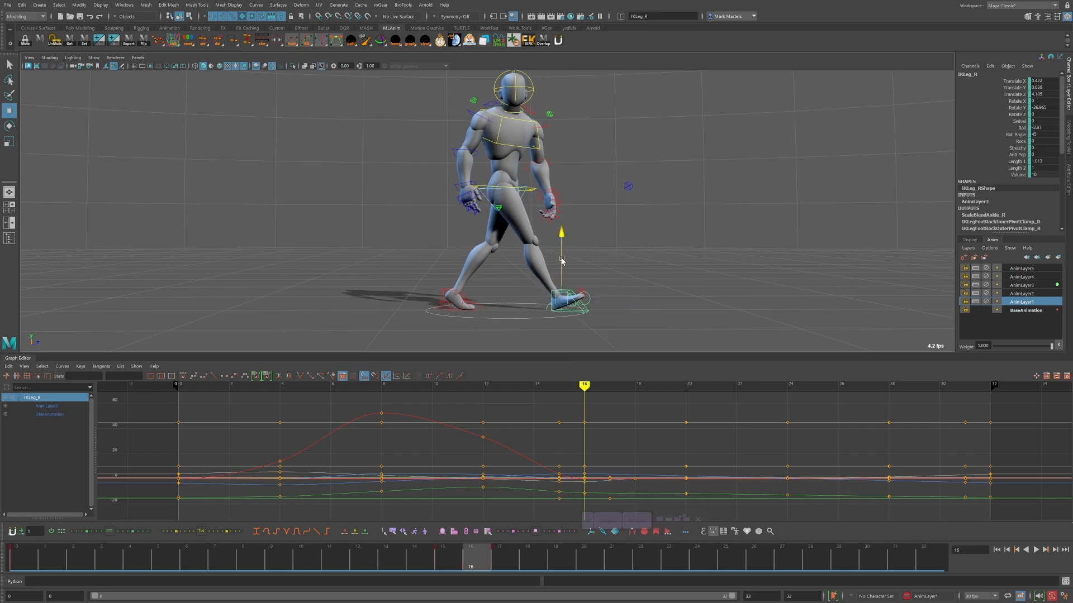
key("alt+comma")
key("alt+period")
key("alt+period")
key("alt+comma")
key("alt+comma")
key("alt+period")
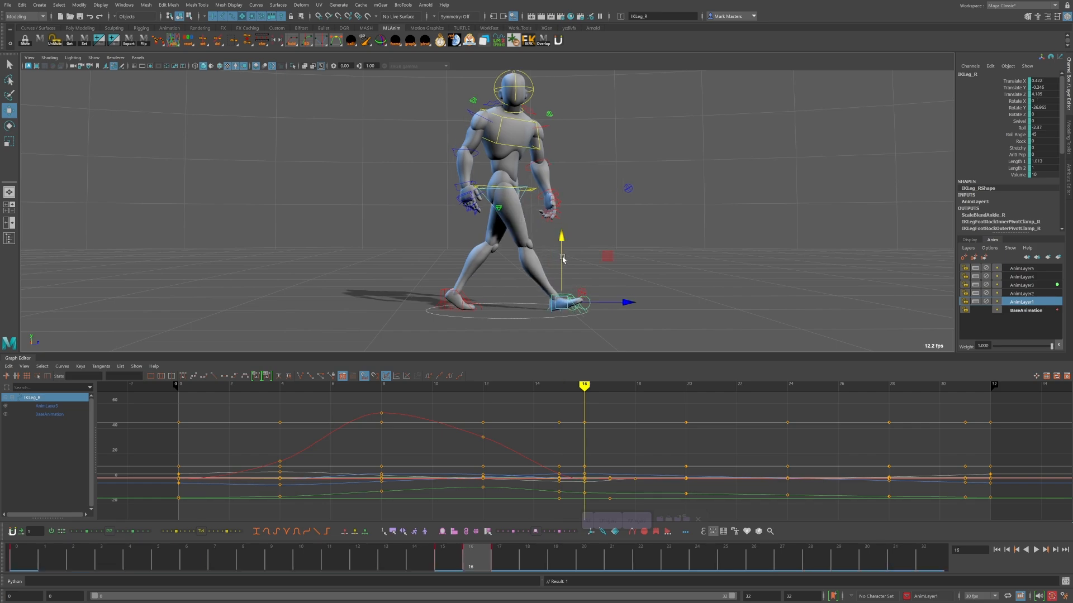
key("alt+comma")
key("alt+comma")
key("alt+comma")
key("alt+period")
key("alt+period")
key("alt+period")
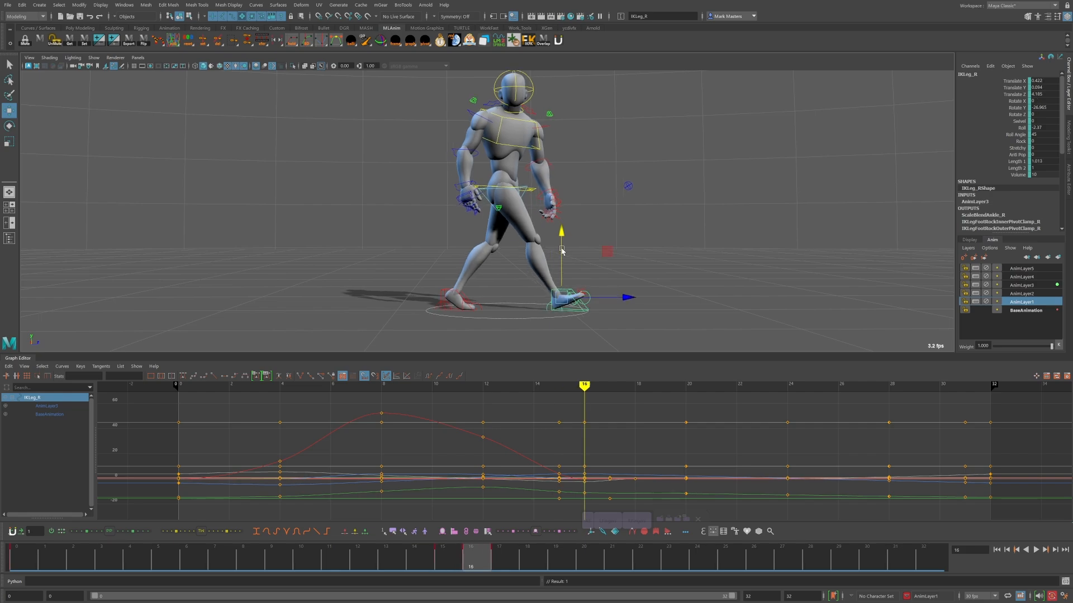
- Step, play and scrub through the walk to check the right foot's landing around frame 16
key("alt+period")
key("alt+comma")
key("alt+comma")
key("alt+period")
key("alt+v")
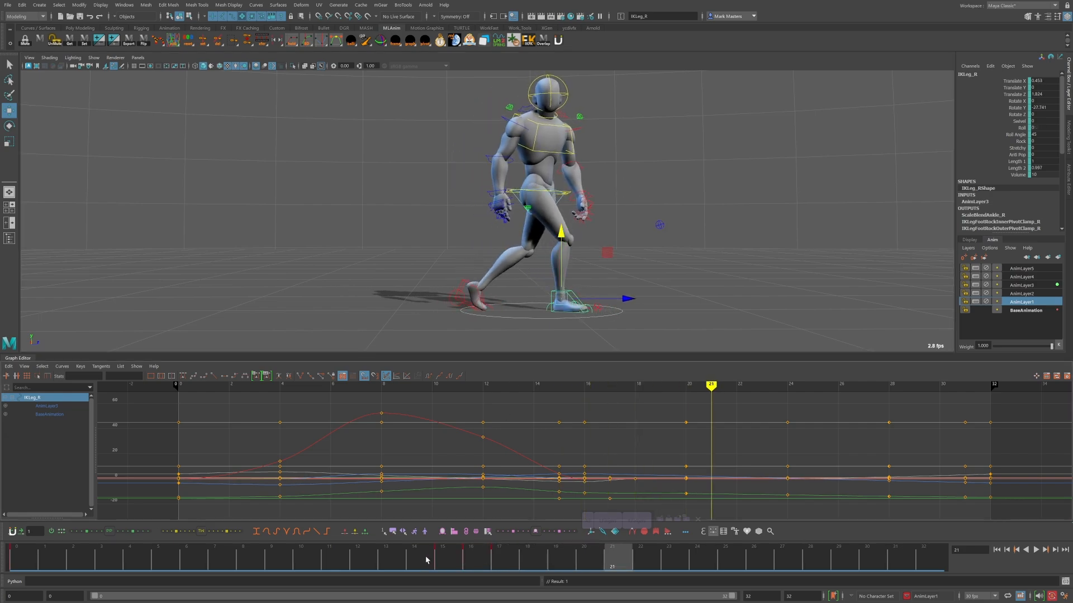
left_click(443, 559)
left_click(415, 545)
left_click_drag(416, 545, 476, 552)
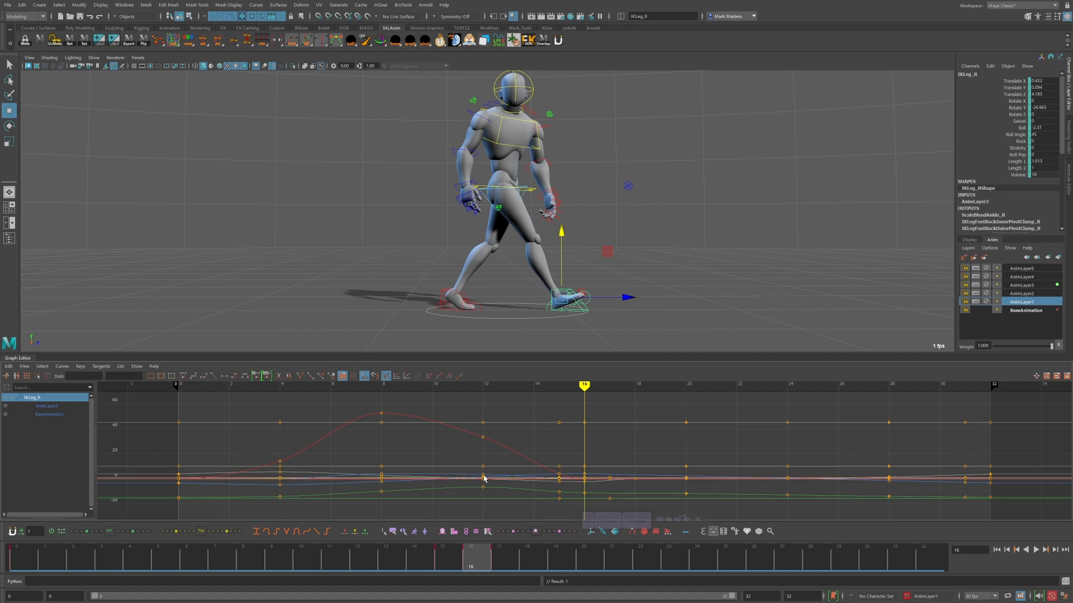
- Play the walk and step between the keys of IKLeg_R to check the right foot's contact through the cycle
key("alt+v")
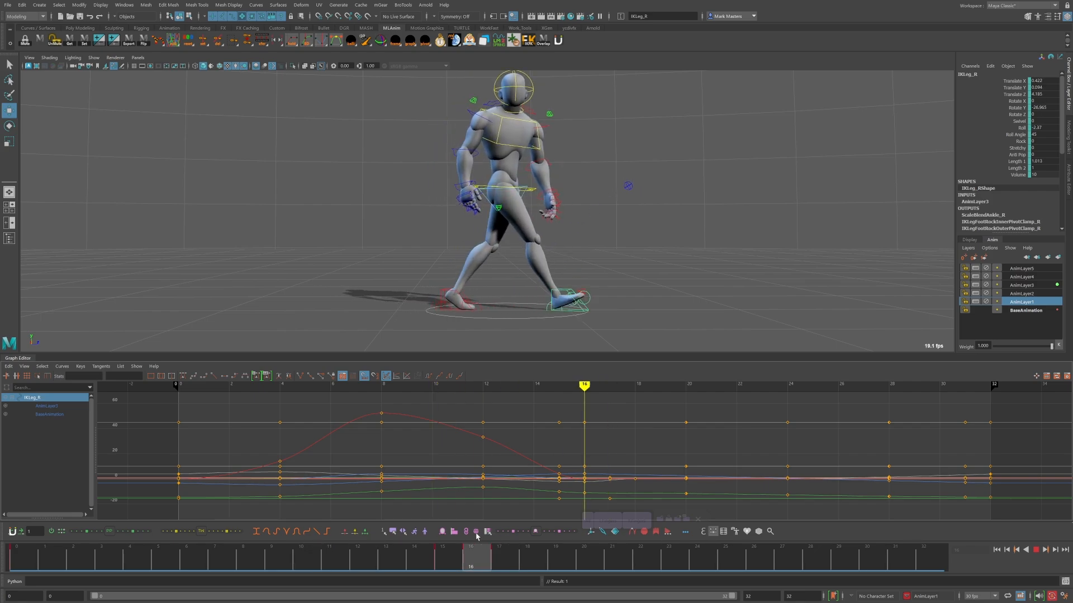
key("alt+v")
left_click(1017, 148)
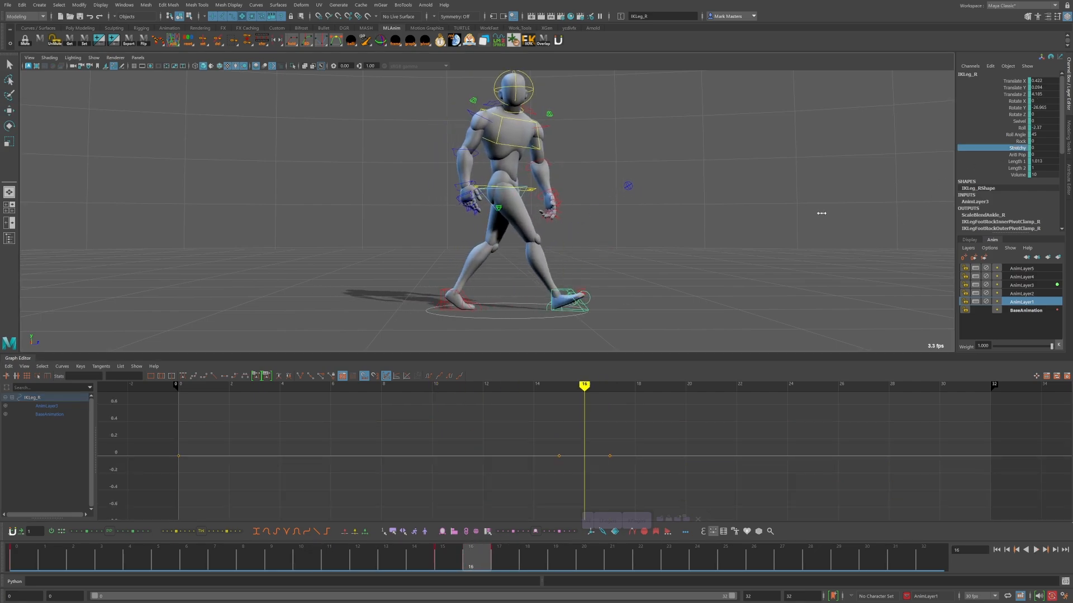
key("ctrl+z")
key("alt+period")
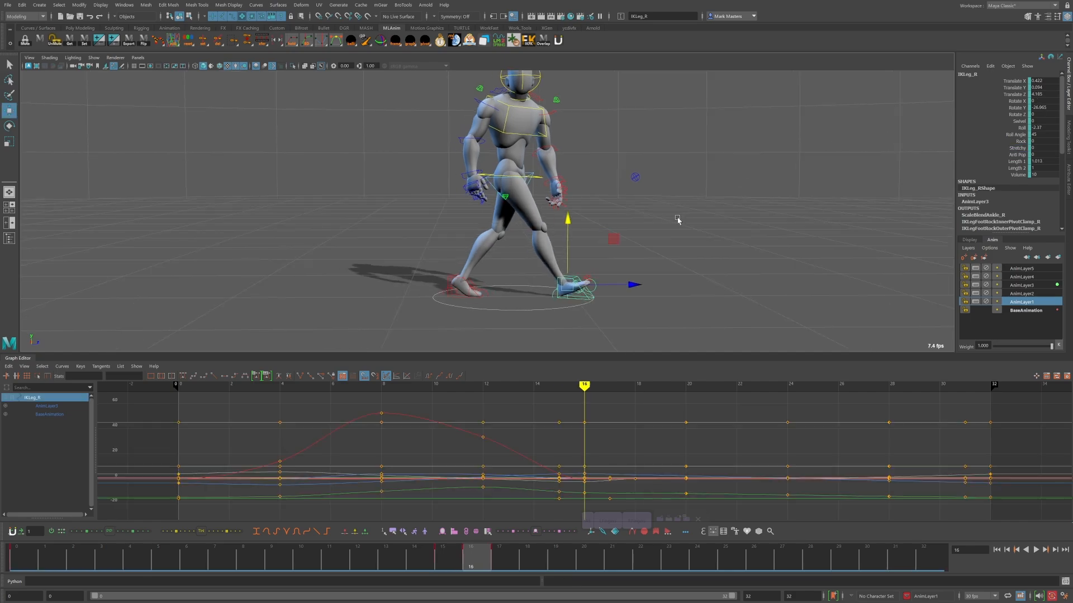
key("alt+comma")
key("alt+period")
key("alt+v")
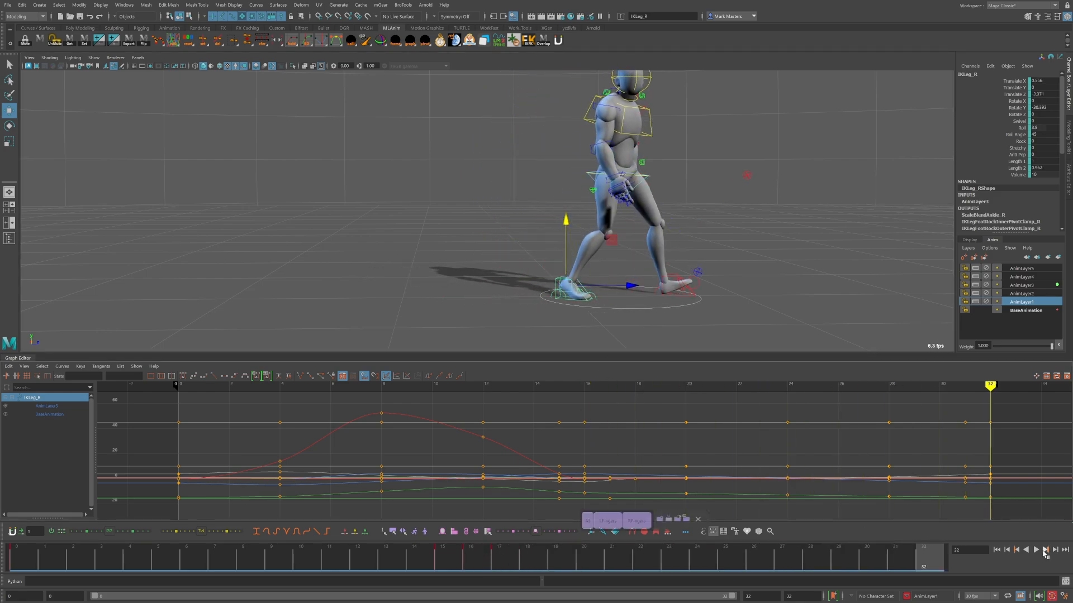
key("Escape")
- At frame 0, add the chest control IKSpine3_M to a new animation layer and rotate it to adjust the upper body's angle
left_click_drag(165, 550, 25, 551)
left_click(500, 206)
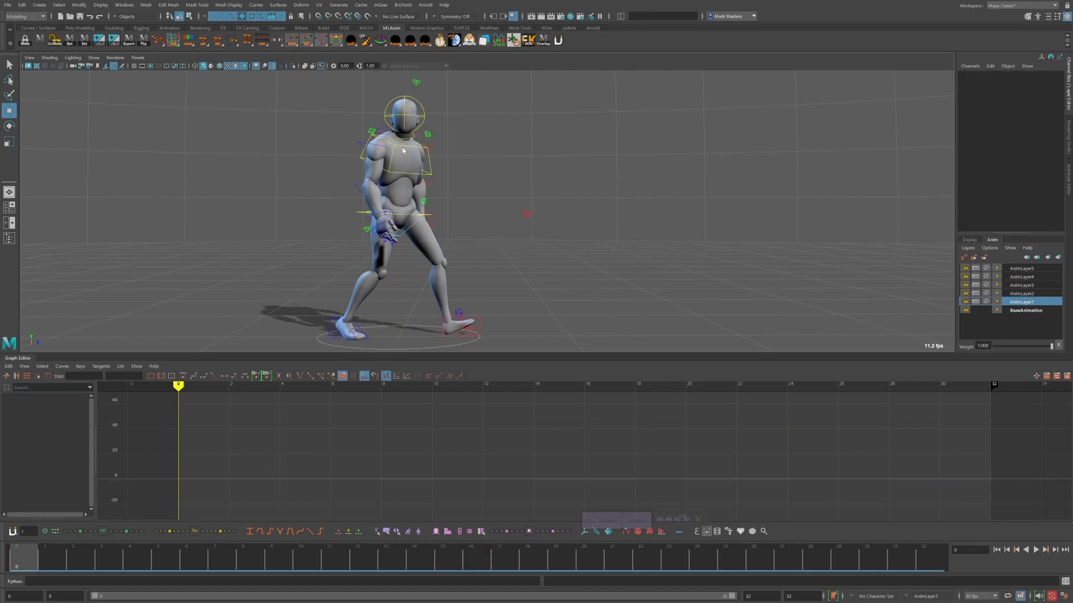
left_click(403, 150)
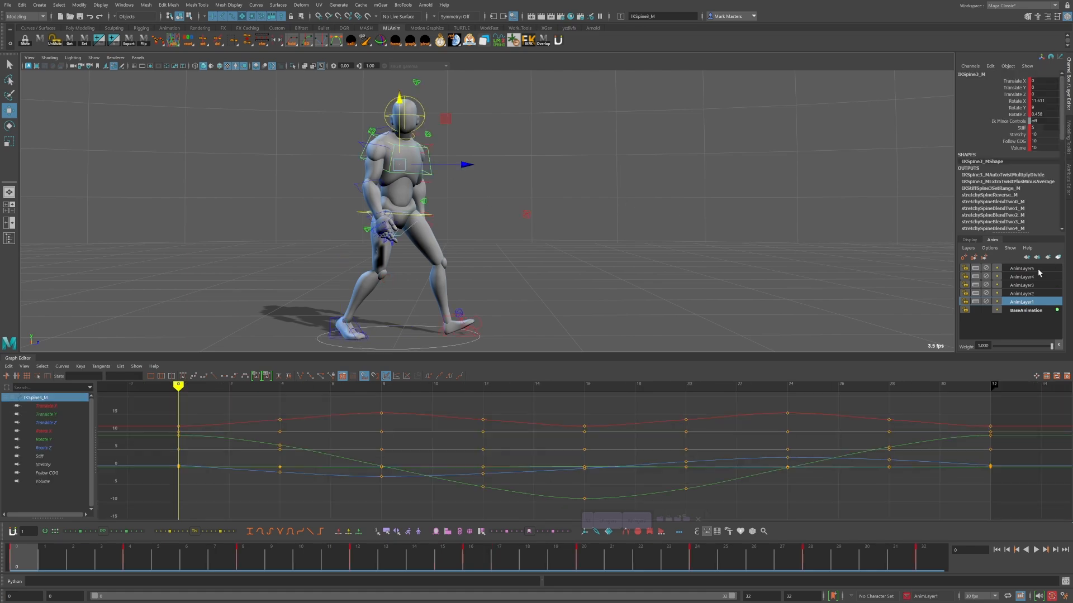
left_click(1057, 258)
key("e")
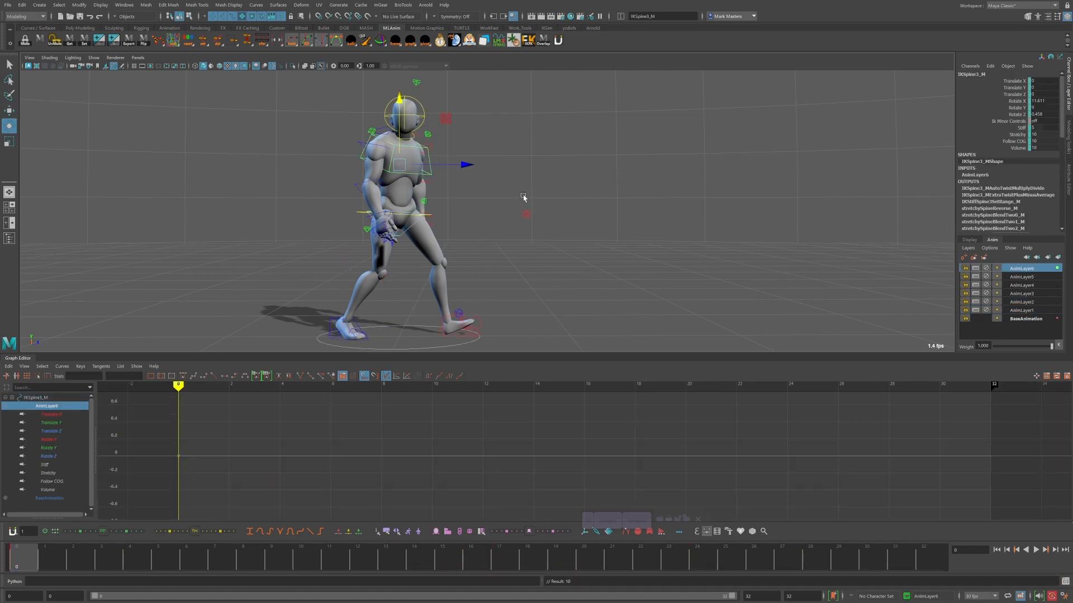
left_click_drag(378, 114, 401, 153)
key("q")
- Rotate the neck control FKNeck_M on AnimLayer2 at frame 0 to re-aim the head over the adjusted chest
left_click(412, 139)
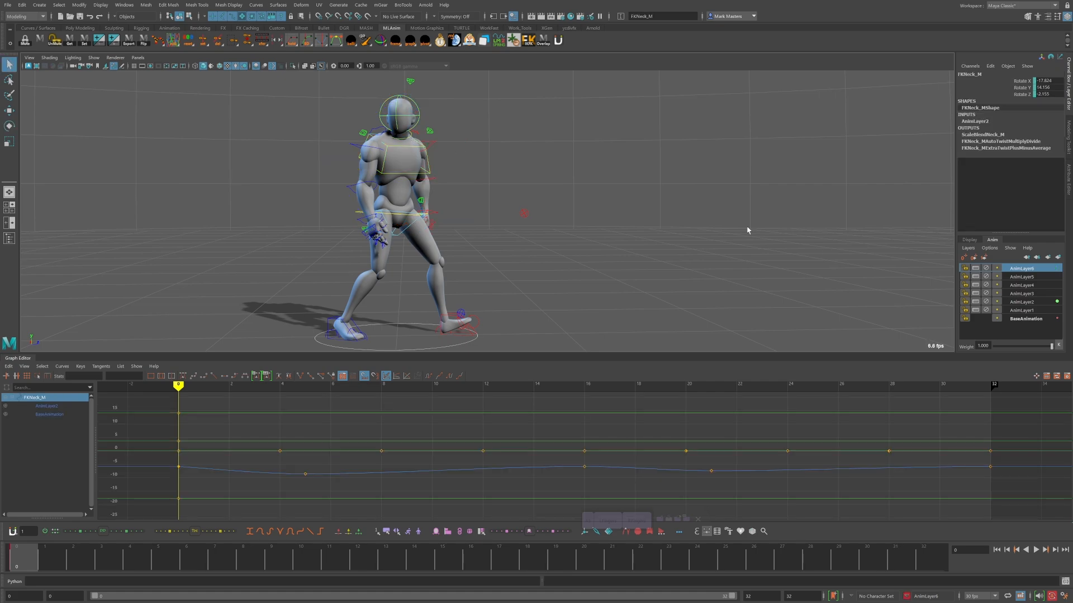
left_click(1021, 301)
key("e")
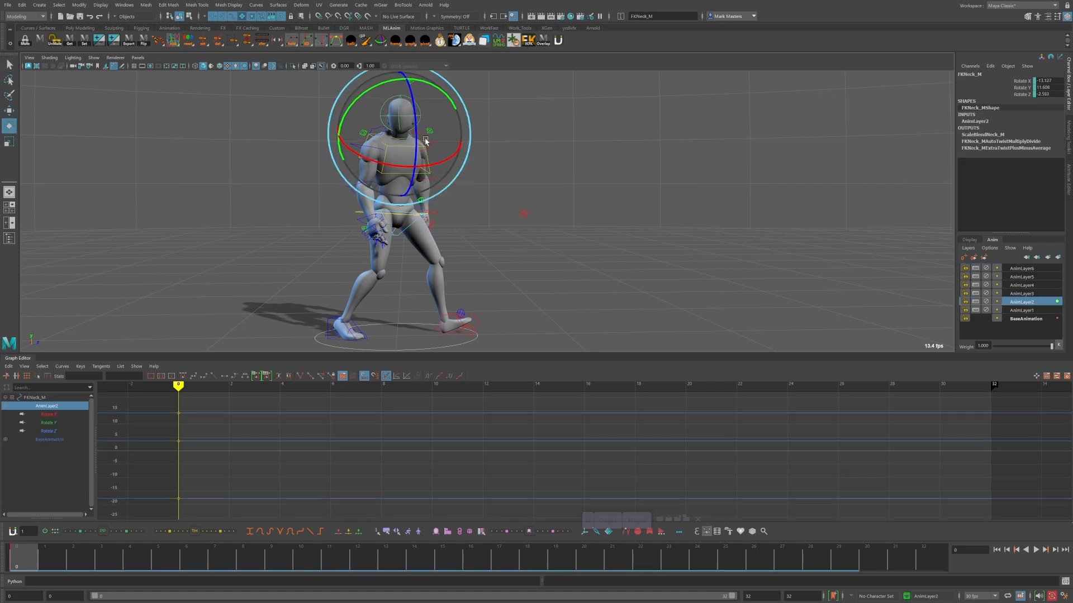
left_click_drag(375, 89, 424, 120)
- Play the walk cycle and examine the chest and head direction from the back and the front
left_click(1036, 551)
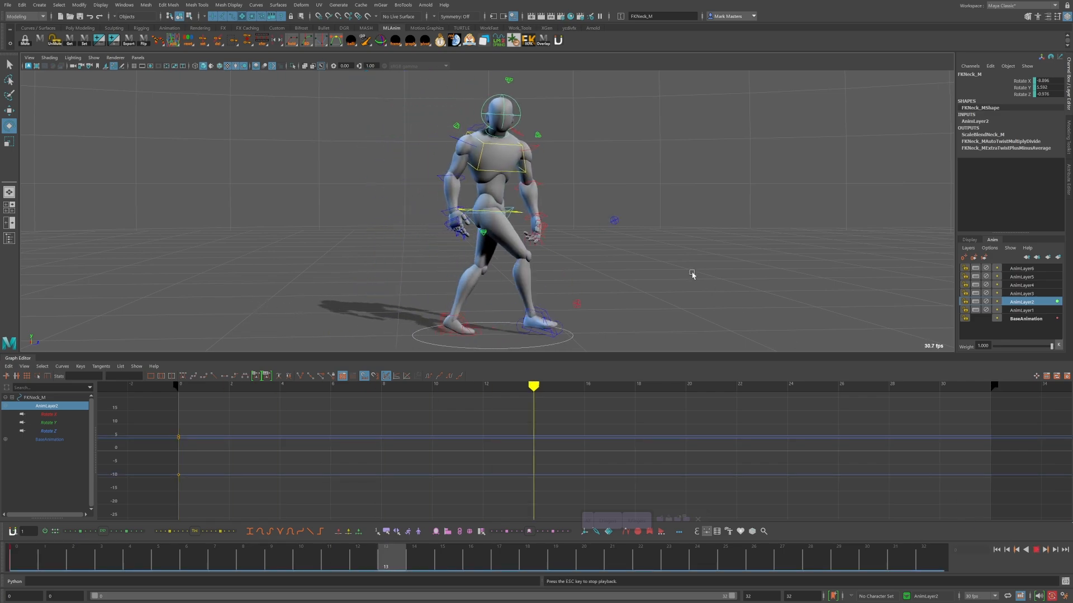
left_click_drag(605, 270, 724, 277, "alt")
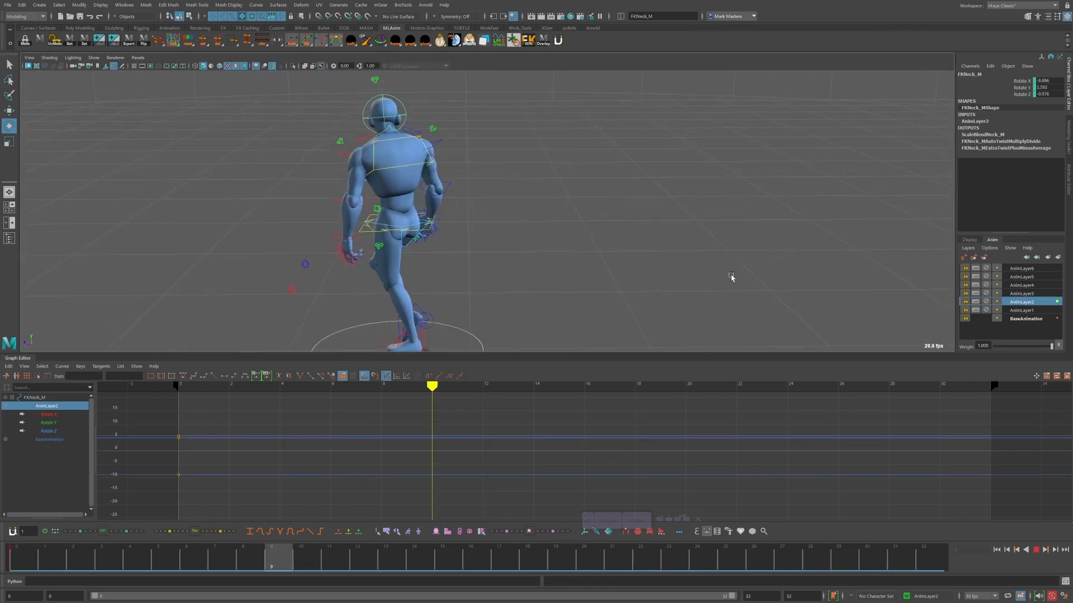
left_click_drag(647, 250, 534, 246, "alt")
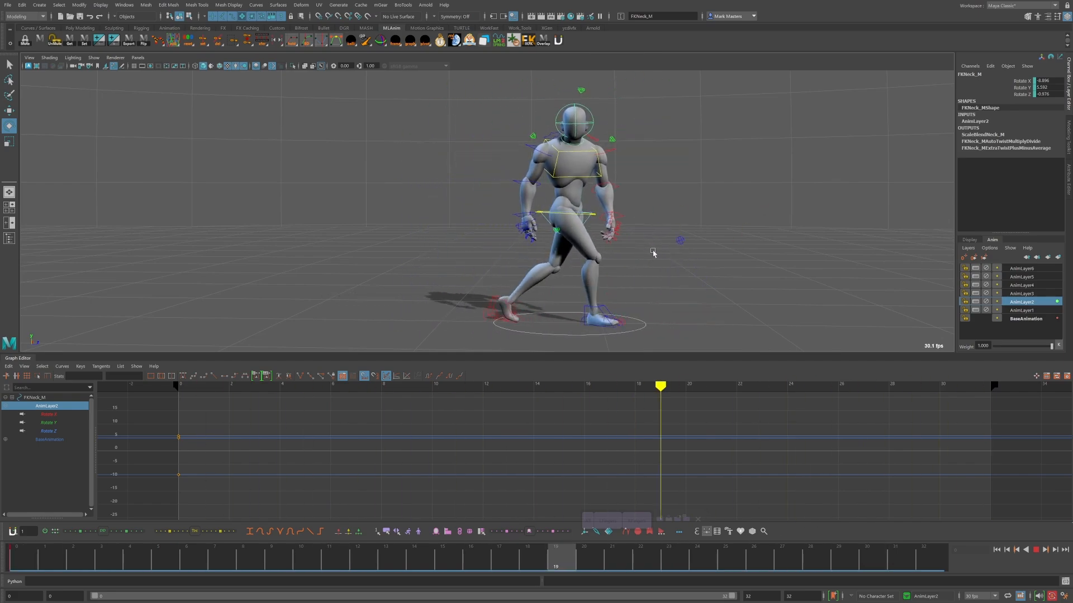
scroll(598, 245, "down", 2)
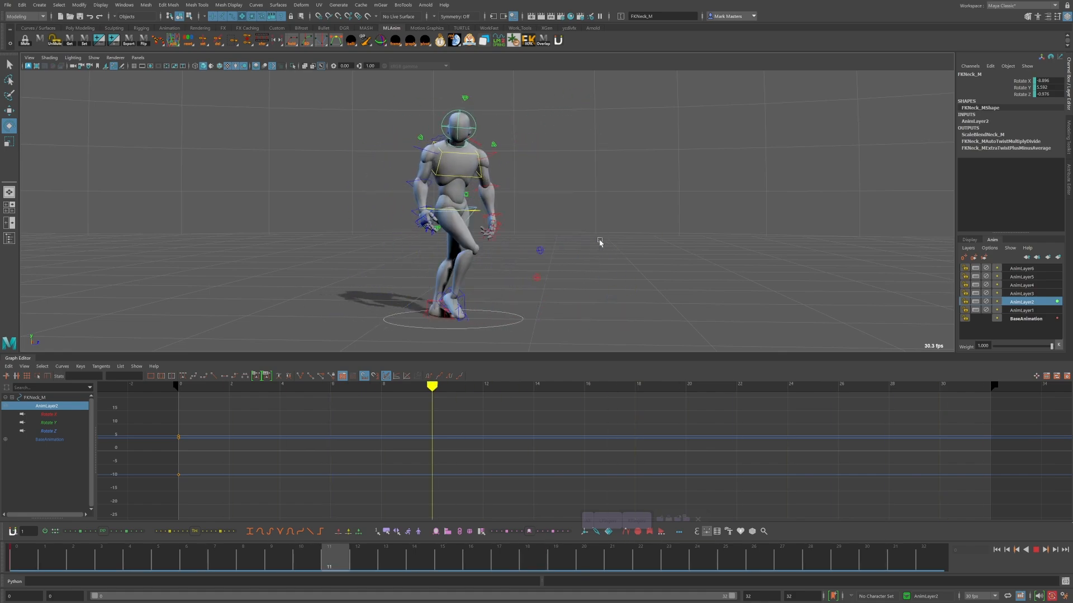